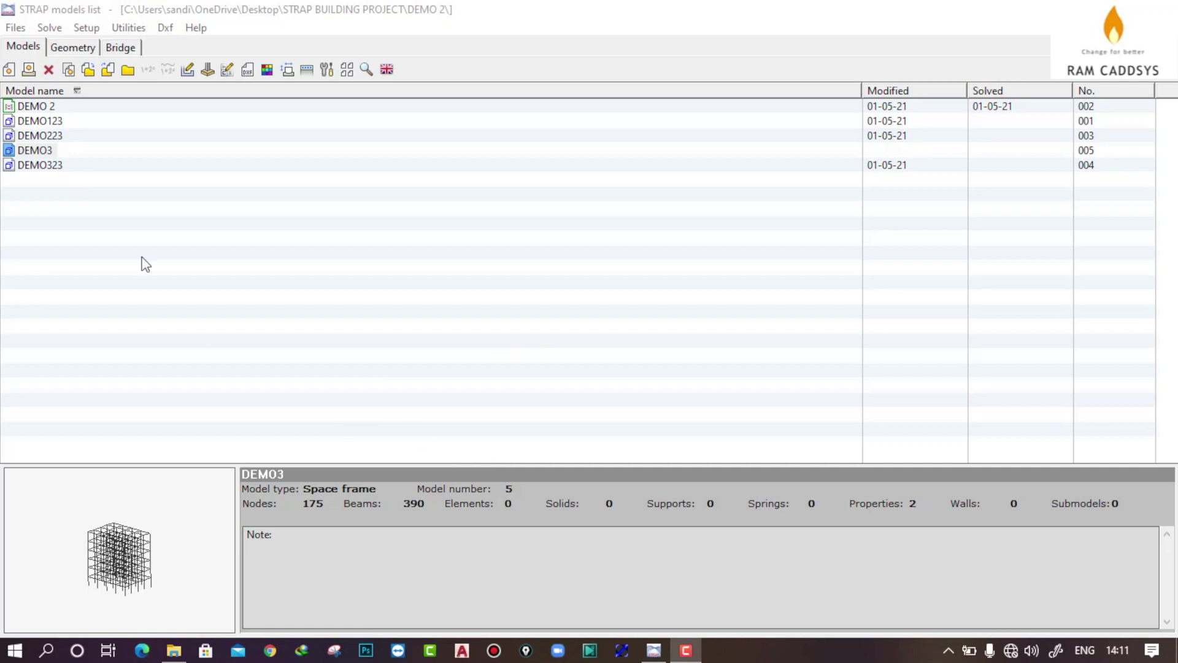
Step: Create a user-defined space frame model titled DEMO4 with units of meter and kiloNewton
left_click(9, 69)
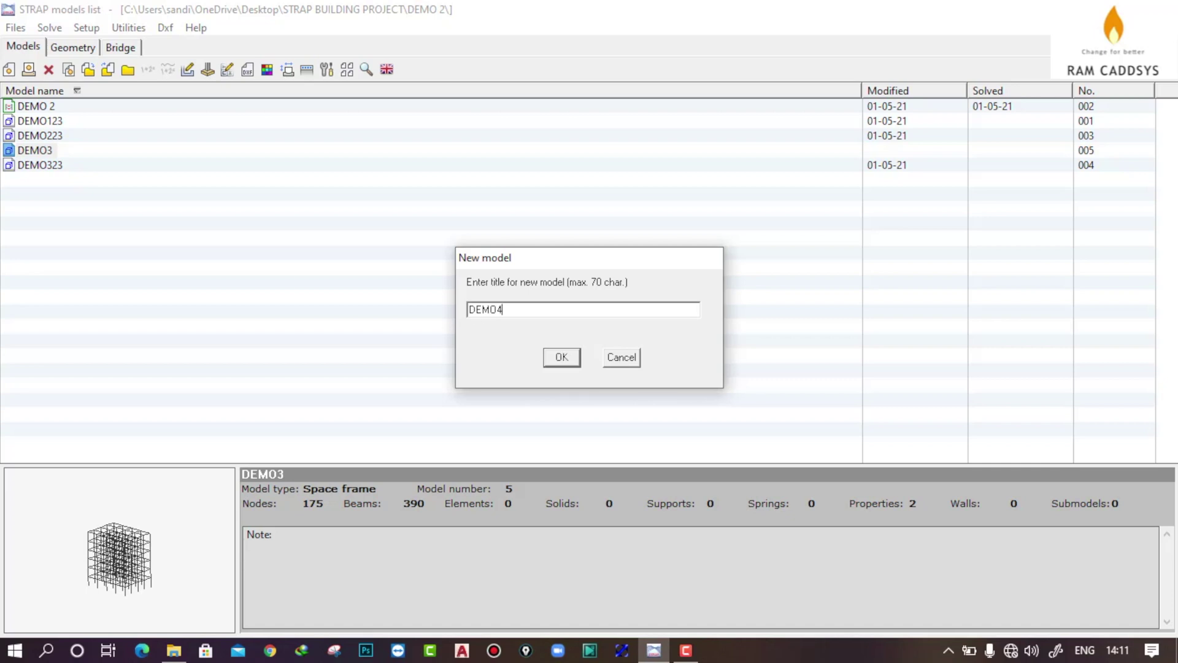
left_click(561, 358)
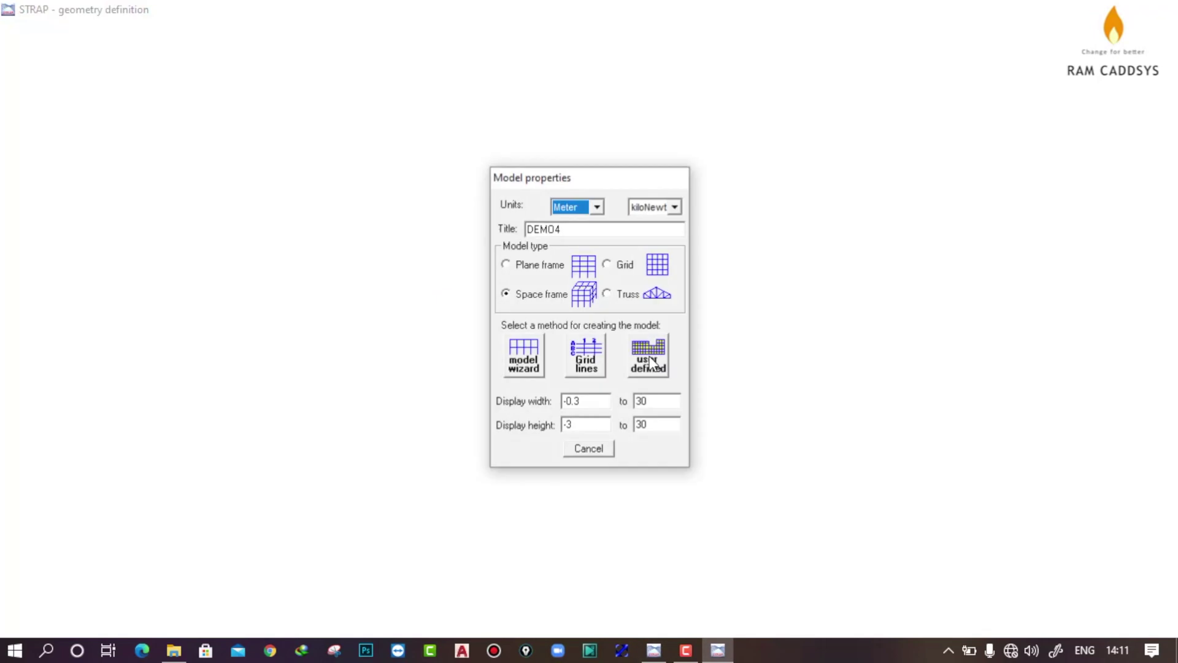
left_click(597, 209)
left_click(570, 245)
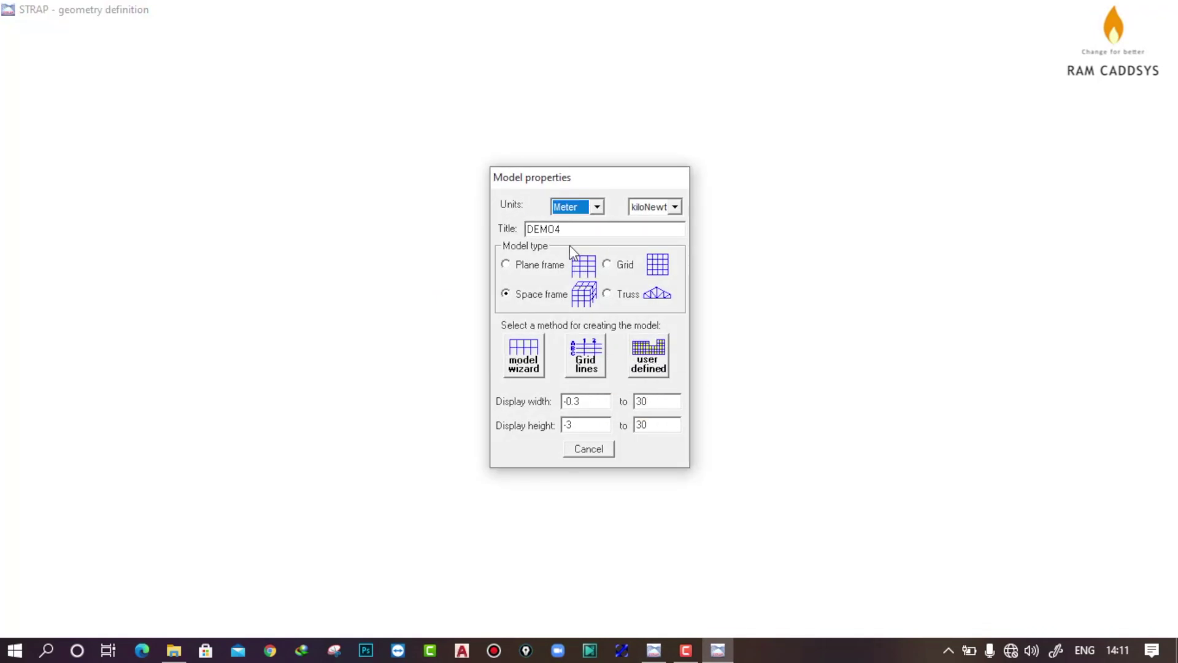
left_click(676, 207)
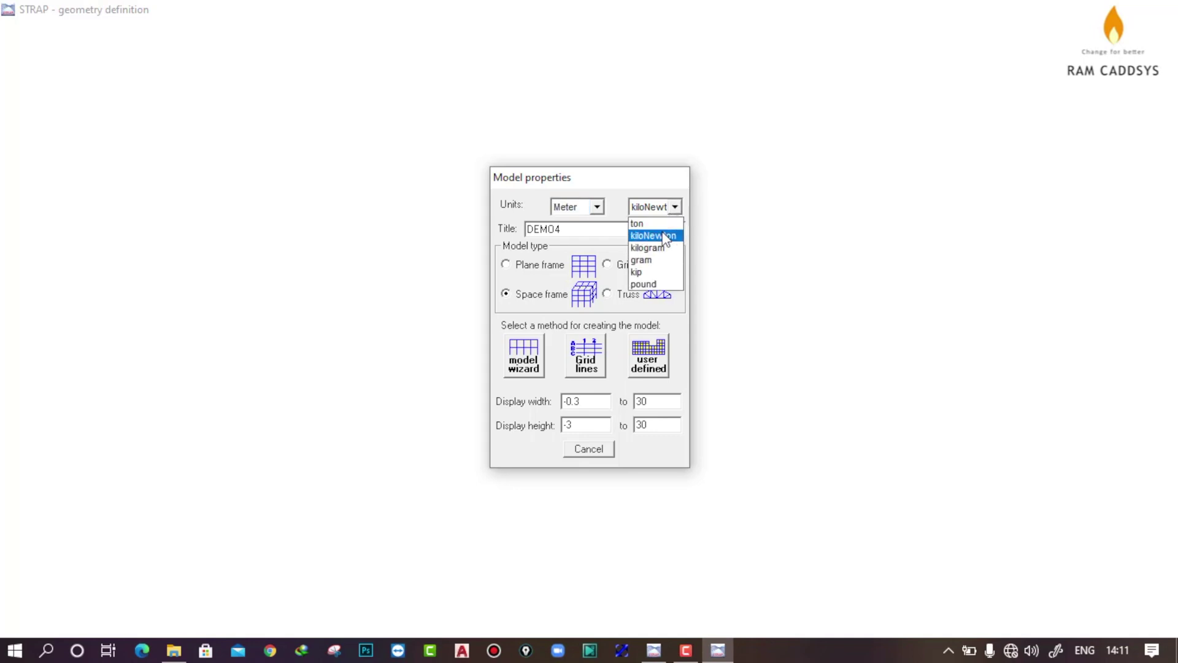
left_click(665, 236)
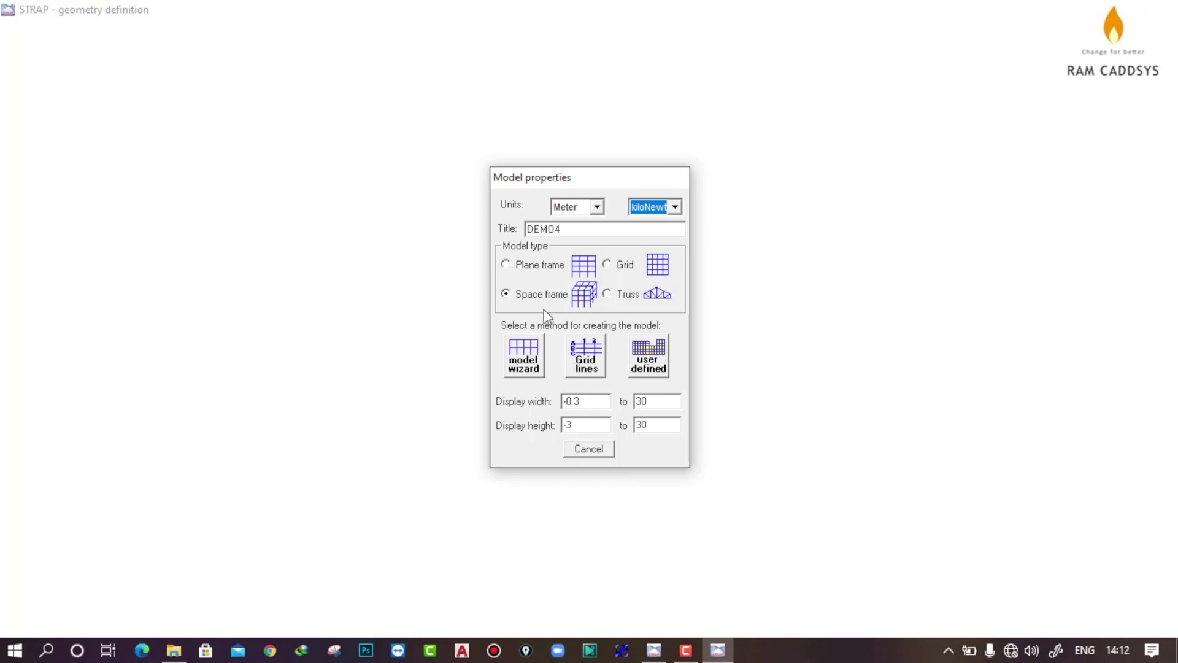
left_click(655, 365)
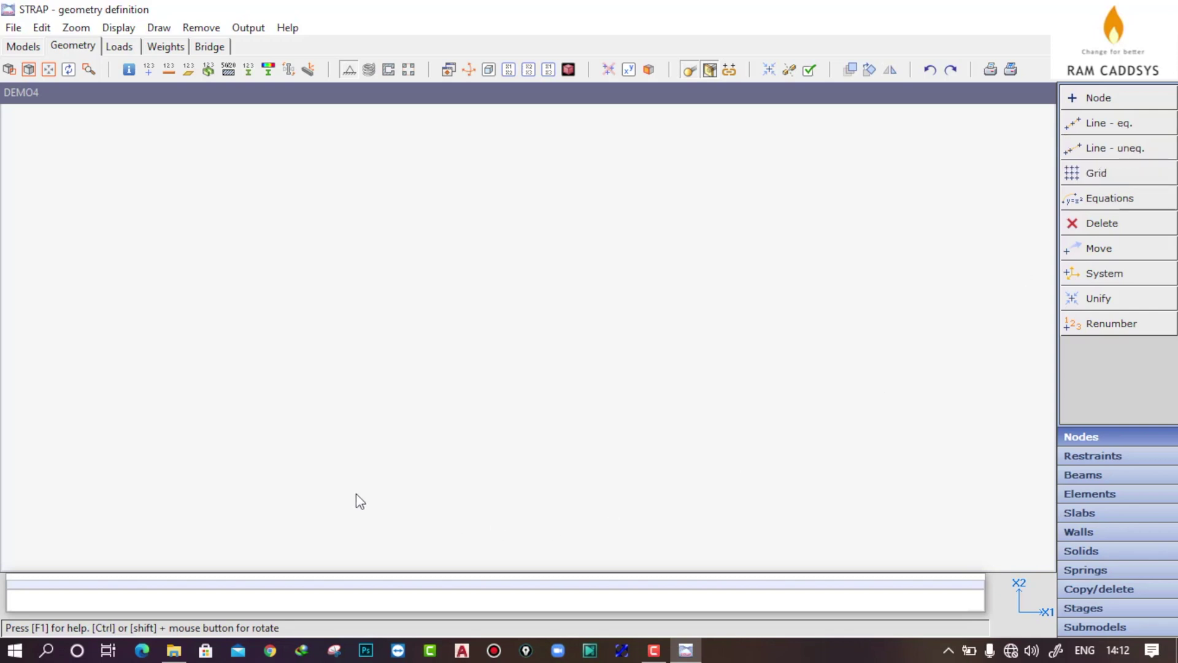
Step: Start an unequally spaced line of nodes at X1 = 0 and X2 = 0
left_click(1129, 151)
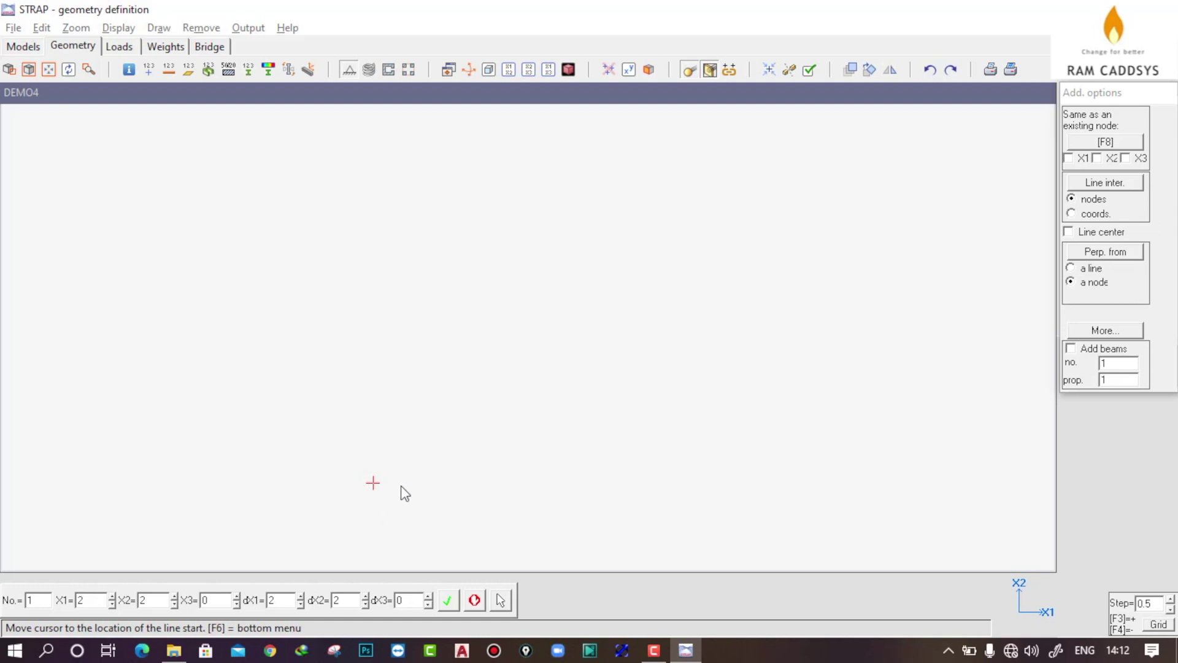
left_click(95, 603)
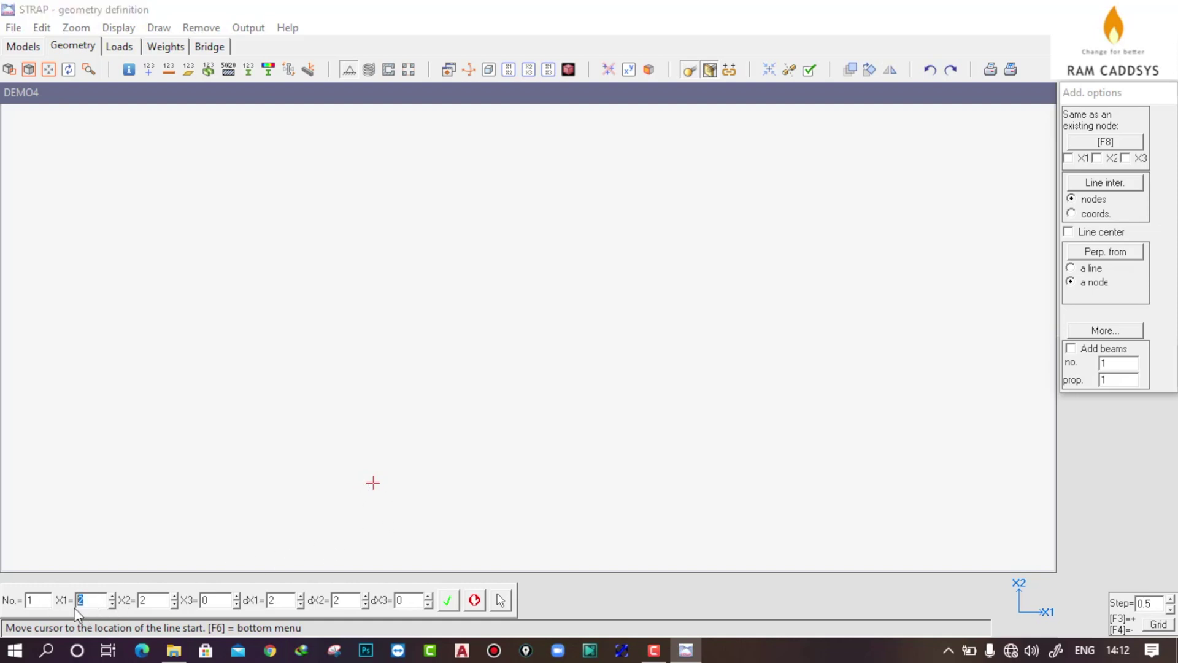
double_click(151, 600)
type("0")
left_click(446, 601)
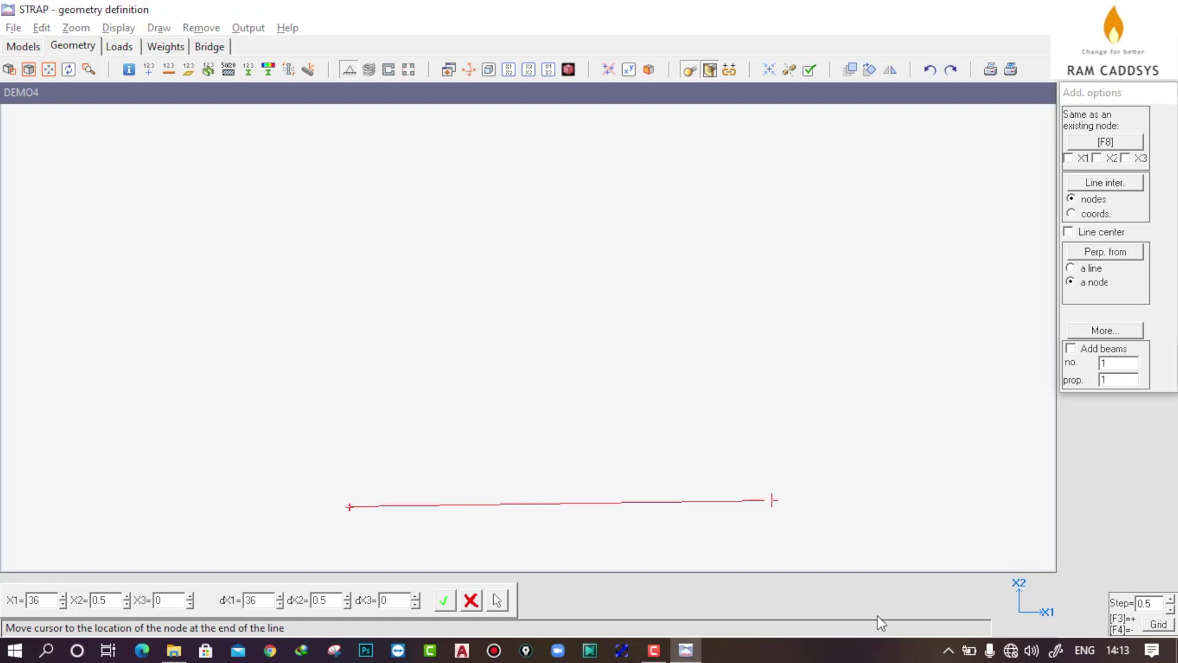
Step: Set the end of the unequally spaced line with offsets dX1 = 20 and dX2 = 0
left_click_drag(258, 600, 231, 604)
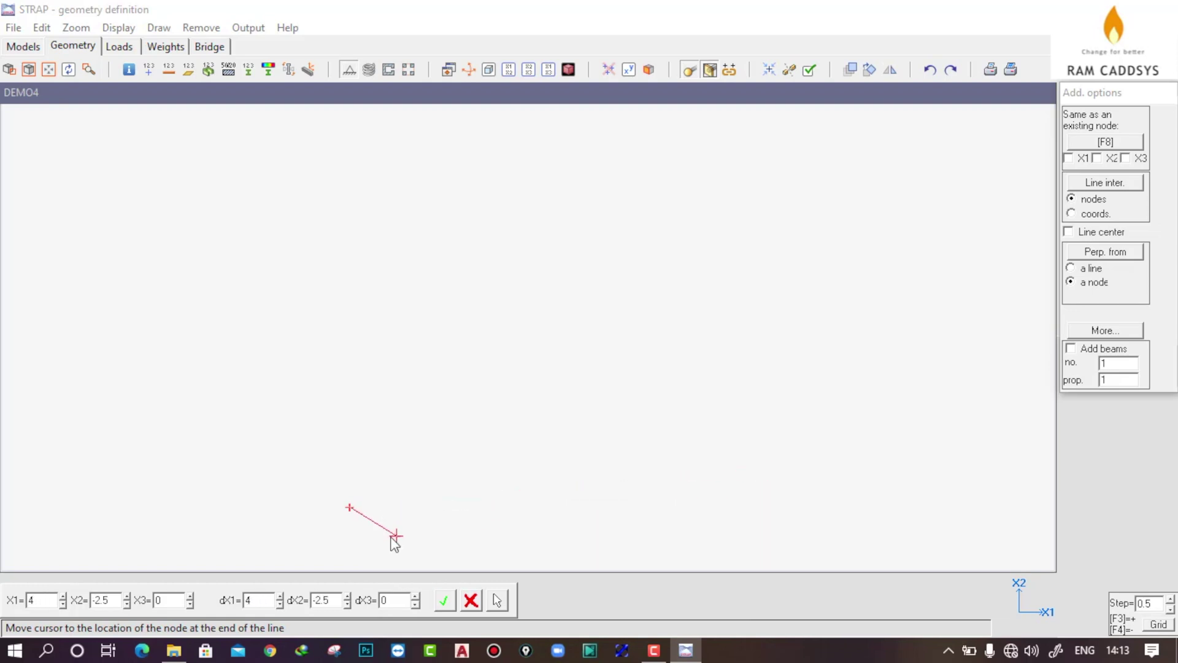
double_click(265, 600)
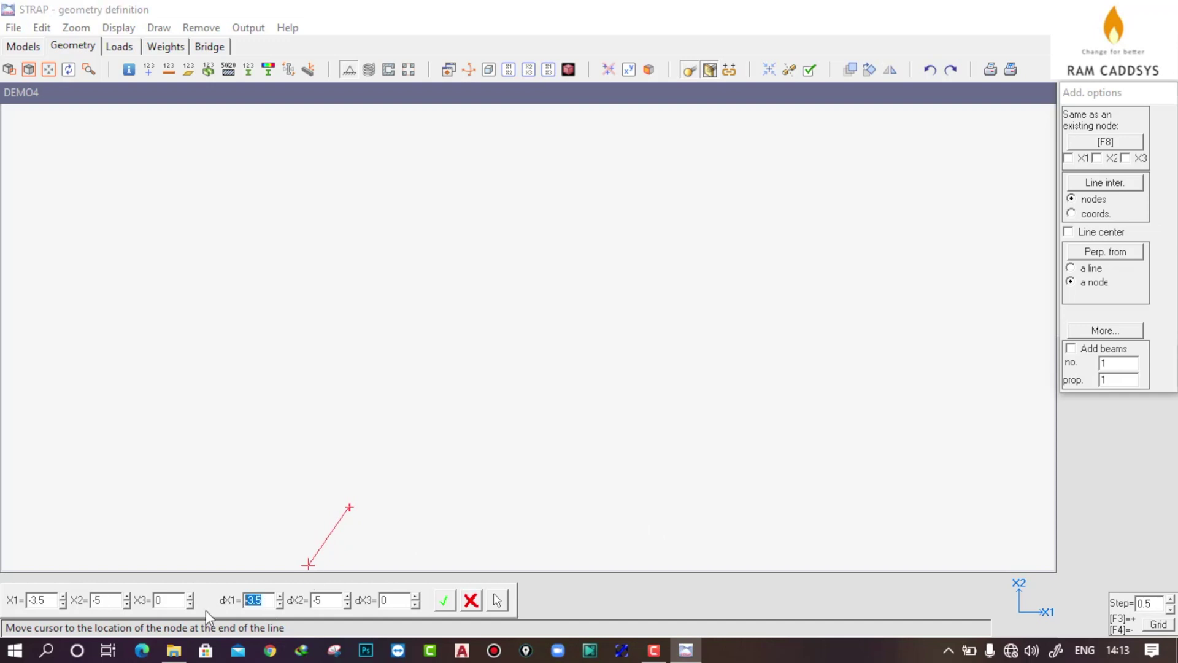
type("20")
double_click(325, 600)
type("0")
left_click(444, 601)
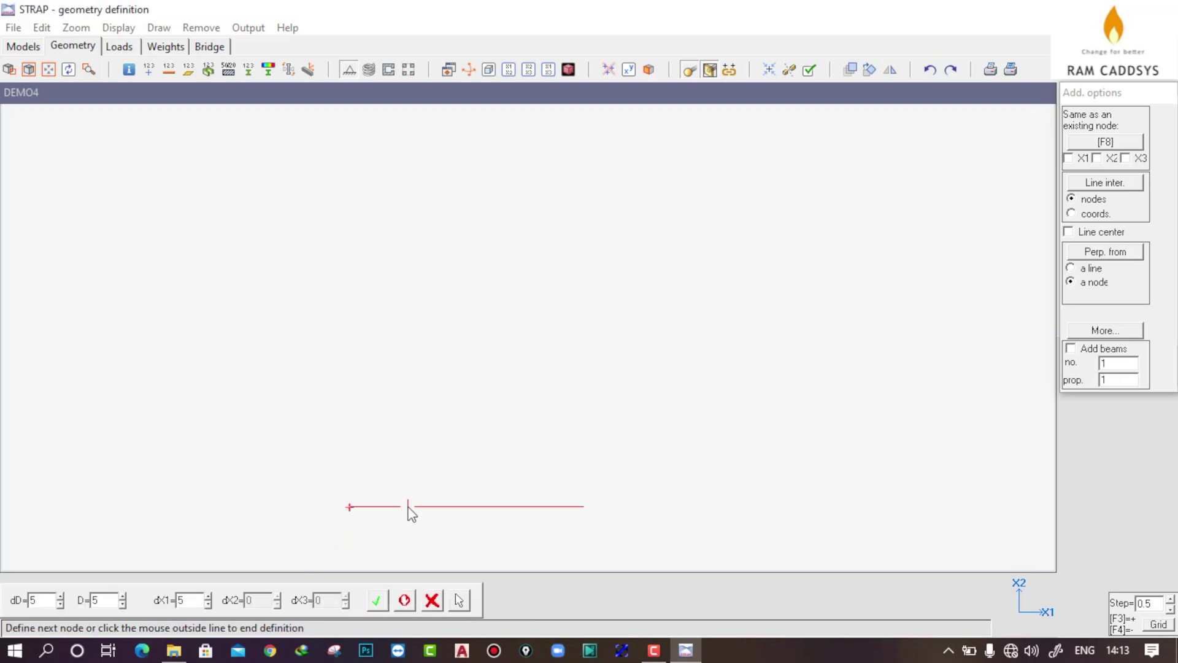
Step: Place nodes along the line at successive spacings of 5, 6, 5 and 4 m, and undo the line
scroll(571, 514, "up", 1)
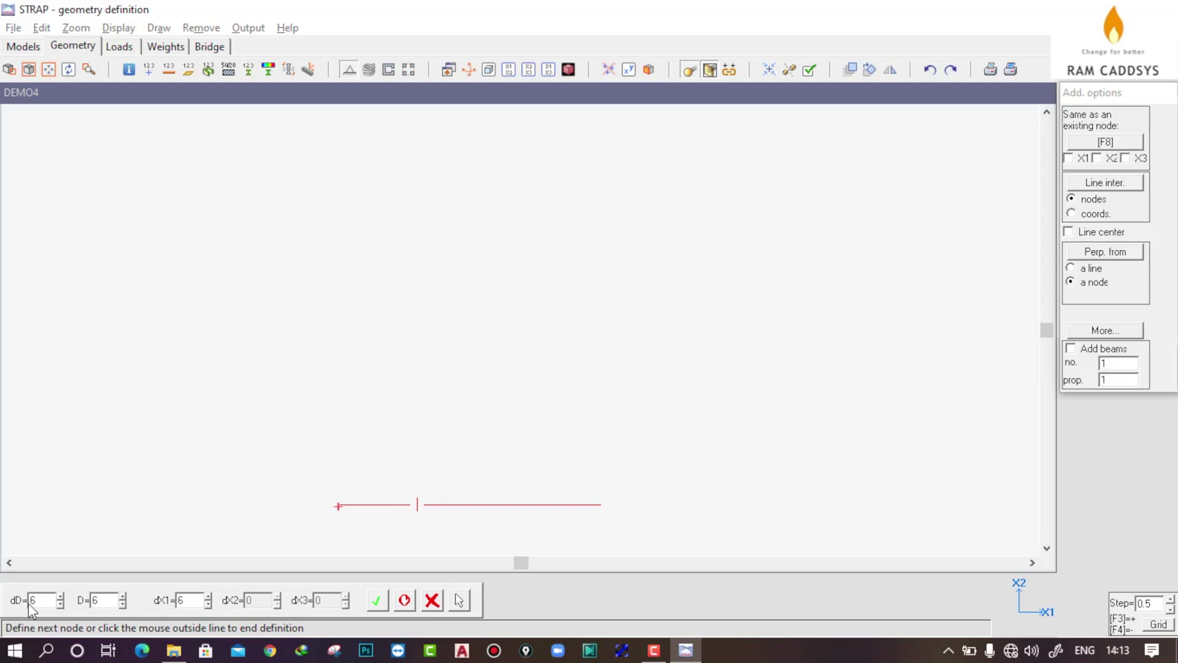
left_click(57, 600)
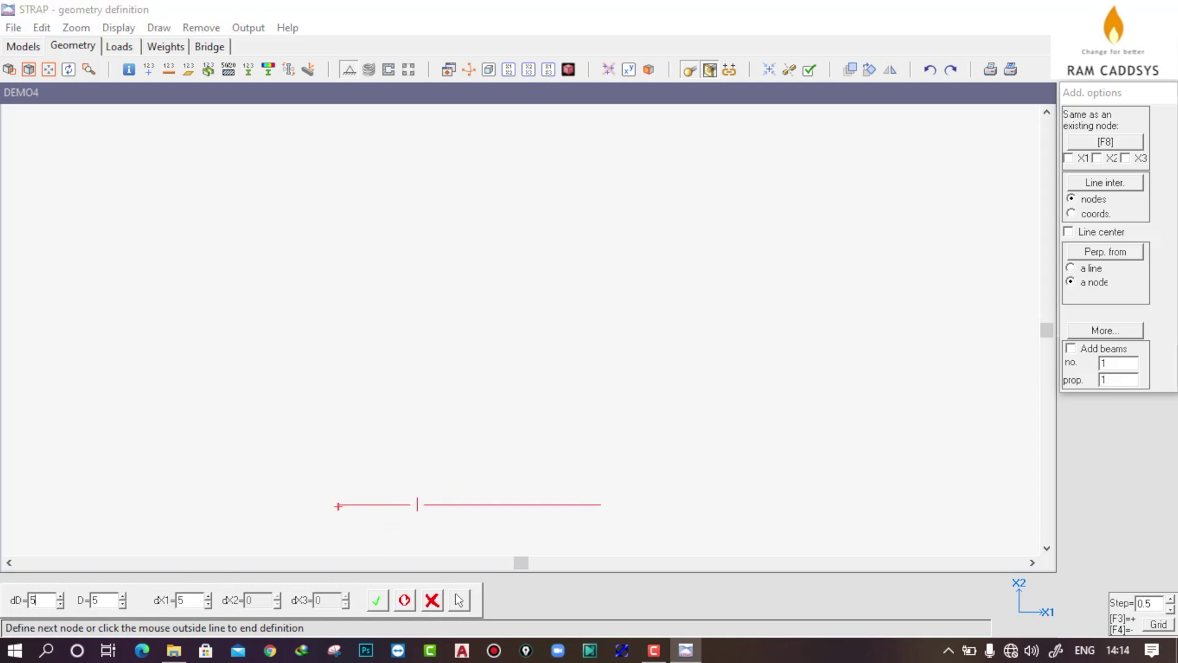
left_click(371, 603)
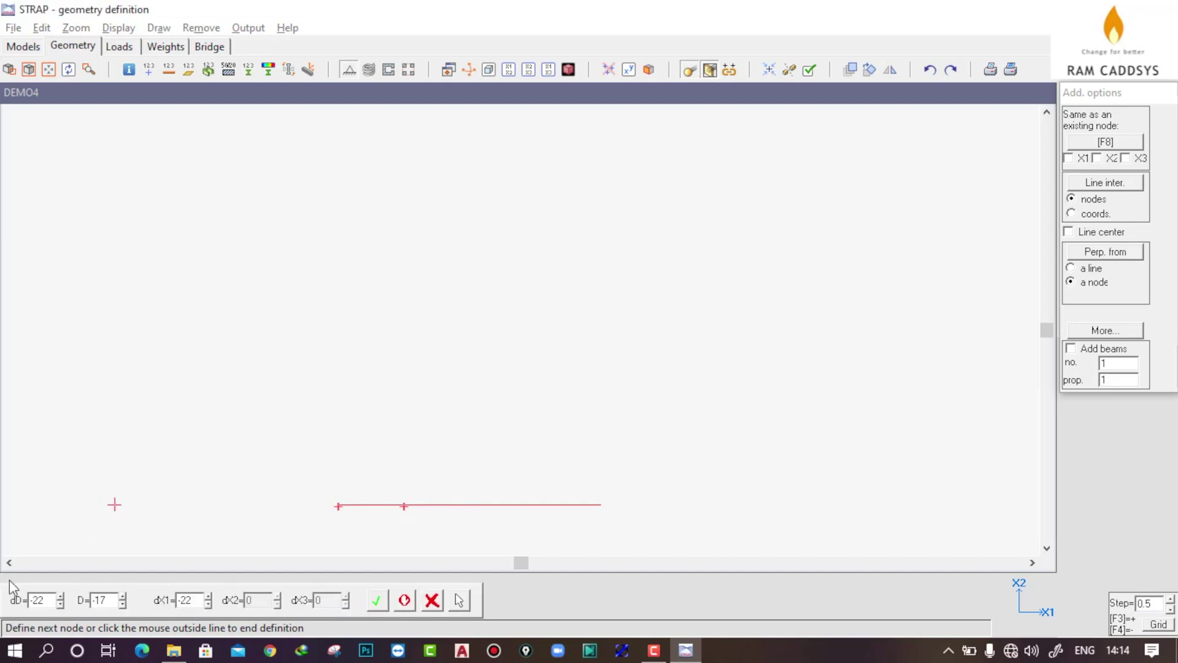
left_click_drag(50, 603, 2, 610)
type("6")
left_click(376, 601)
left_click(481, 506)
double_click(51, 603)
type("5")
left_click(375, 600)
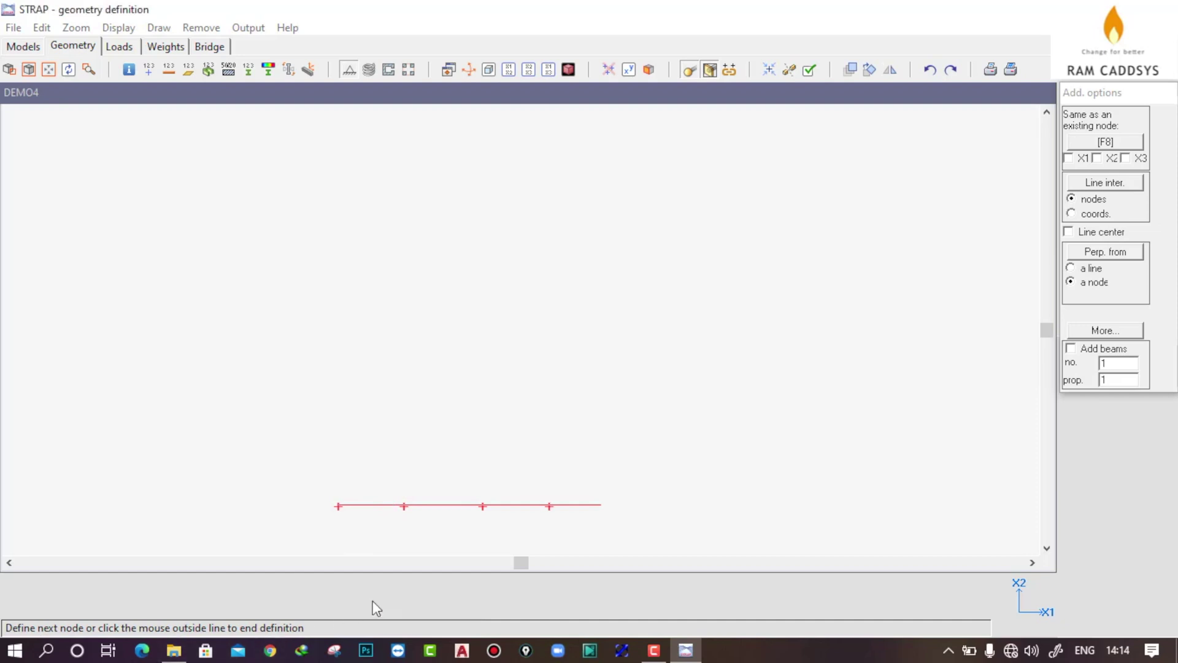
double_click(53, 605)
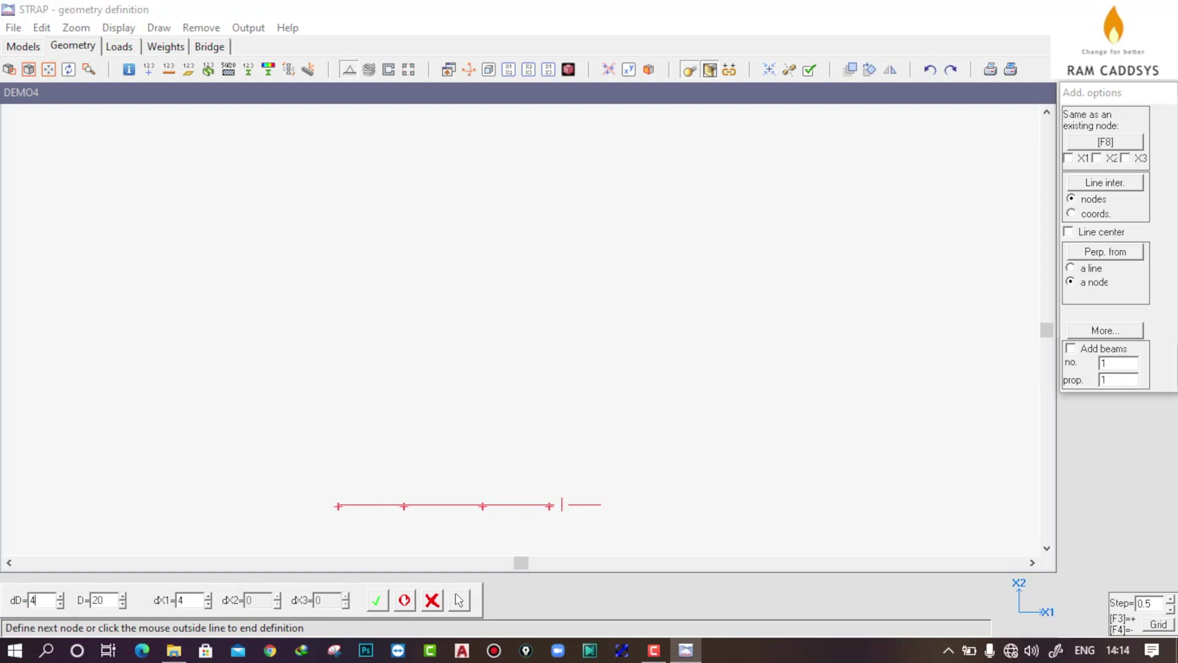
left_click(376, 600)
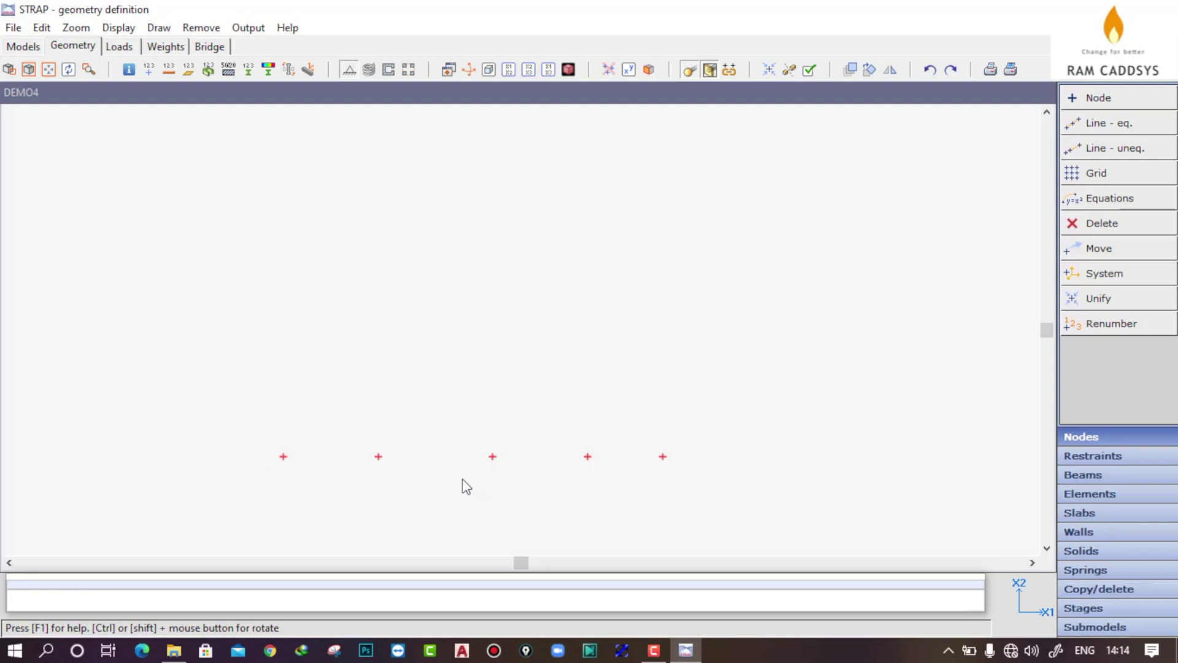
left_click(929, 70)
Step: Start an equally spaced line of nodes at X1 = 0 and X2 = 0
left_click(1106, 125)
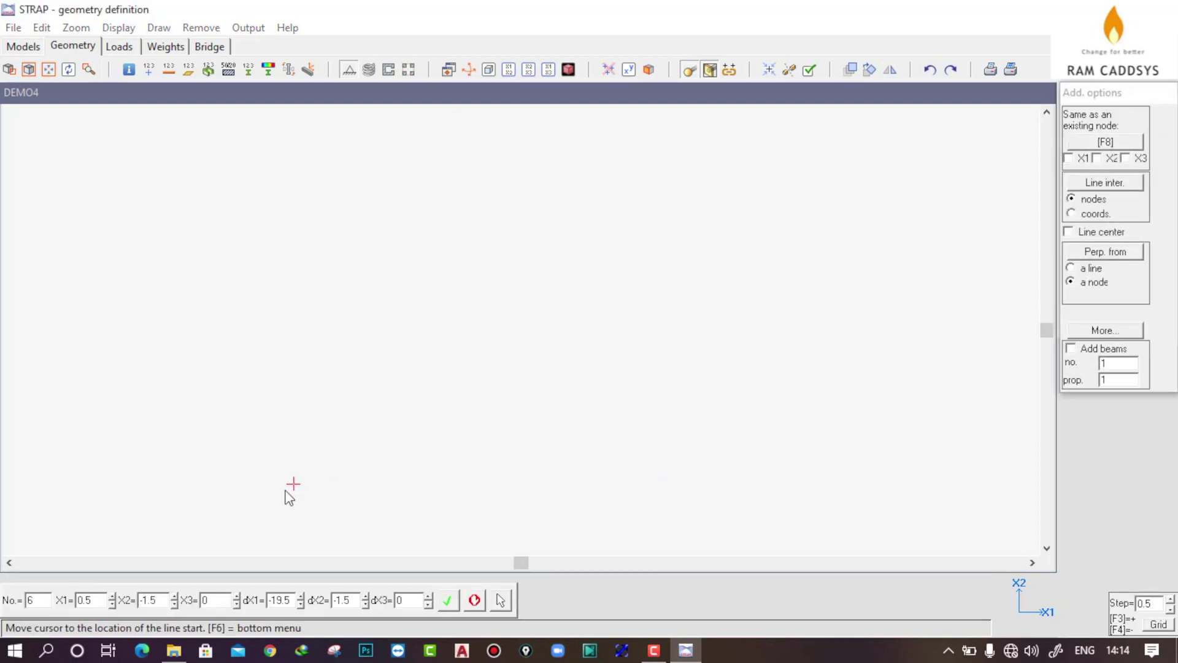
left_click(149, 600)
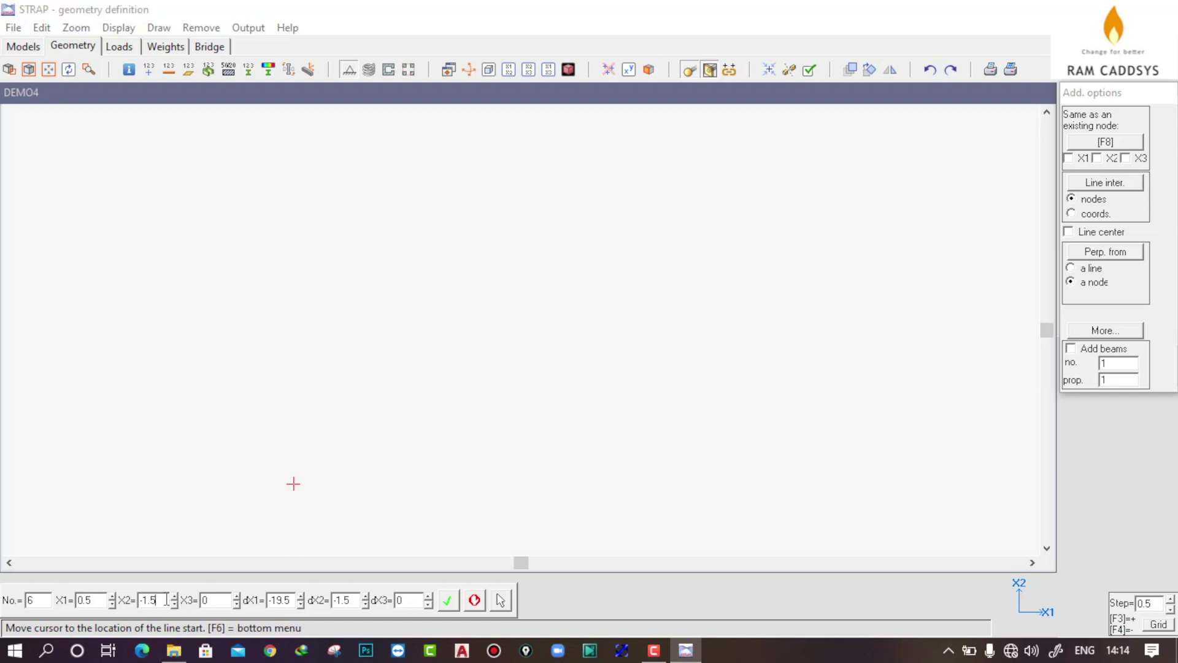
key("shift+Tab")
type("0")
left_click(147, 599)
type("0")
left_click(448, 600)
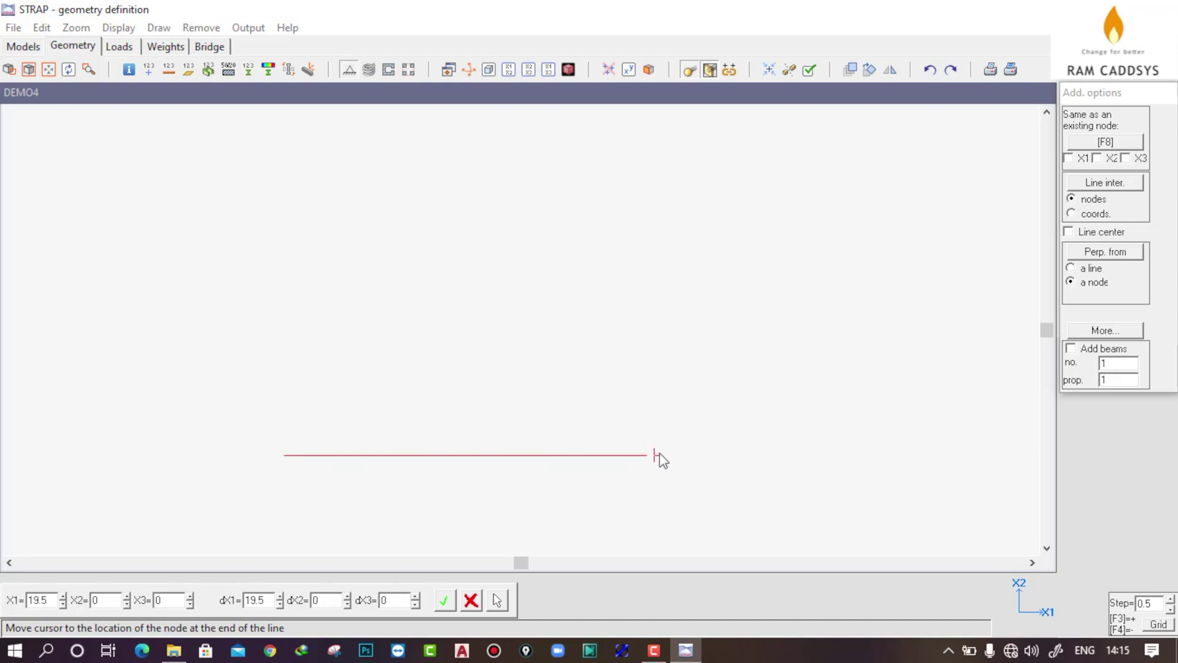
Step: Complete the equally spaced line with dX1 = 20 and 5 segments, and undo it
double_click(255, 600)
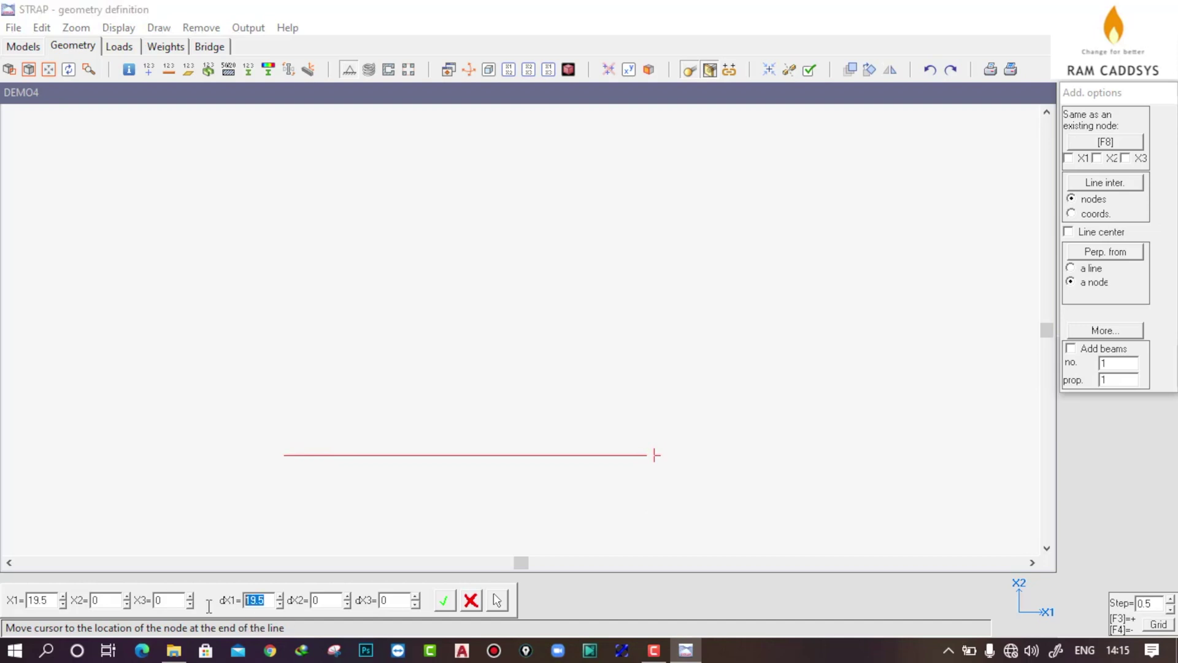
type("20")
left_click(446, 602)
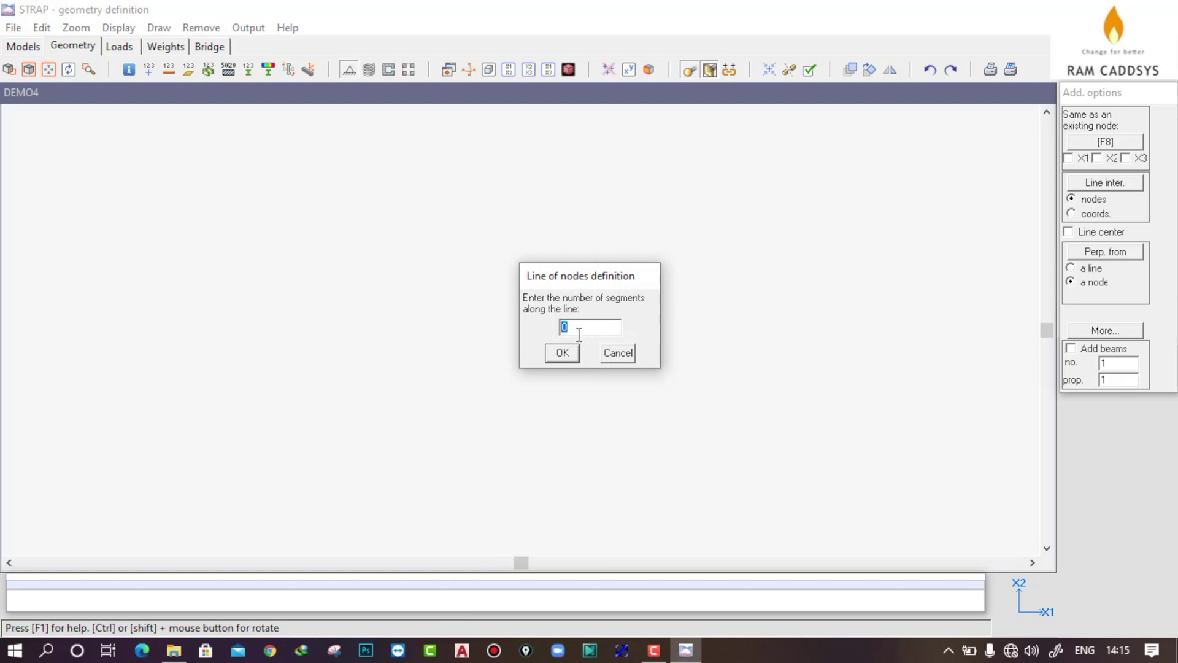
type("5")
left_click(571, 356)
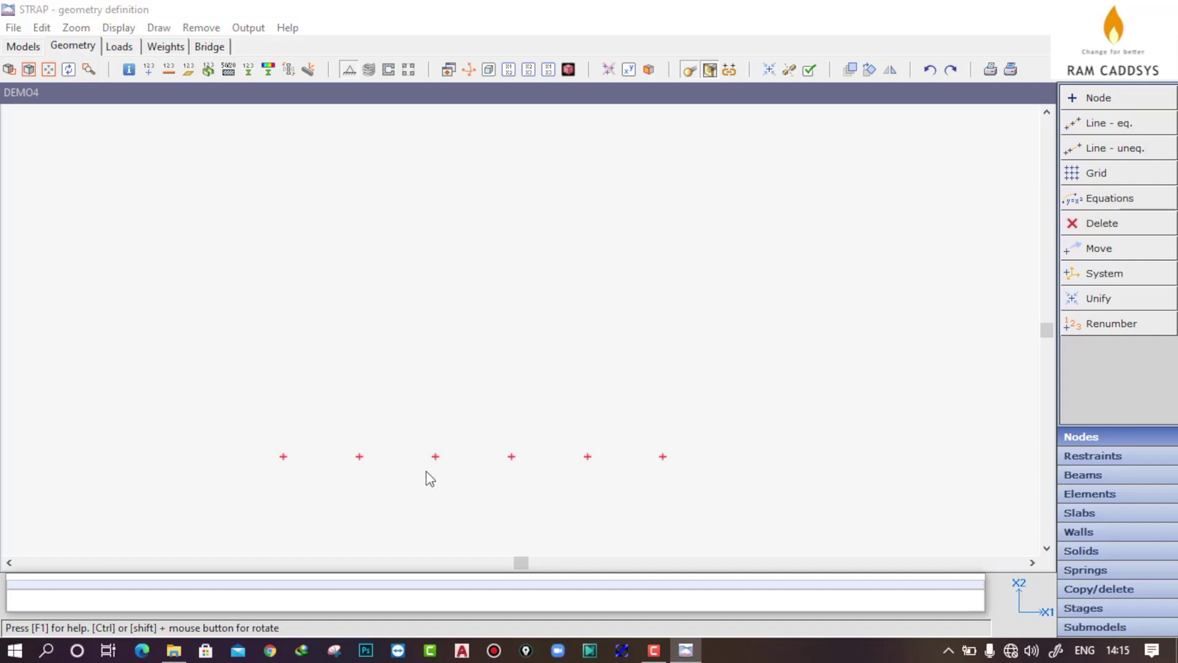
scroll(540, 474, "up", 2)
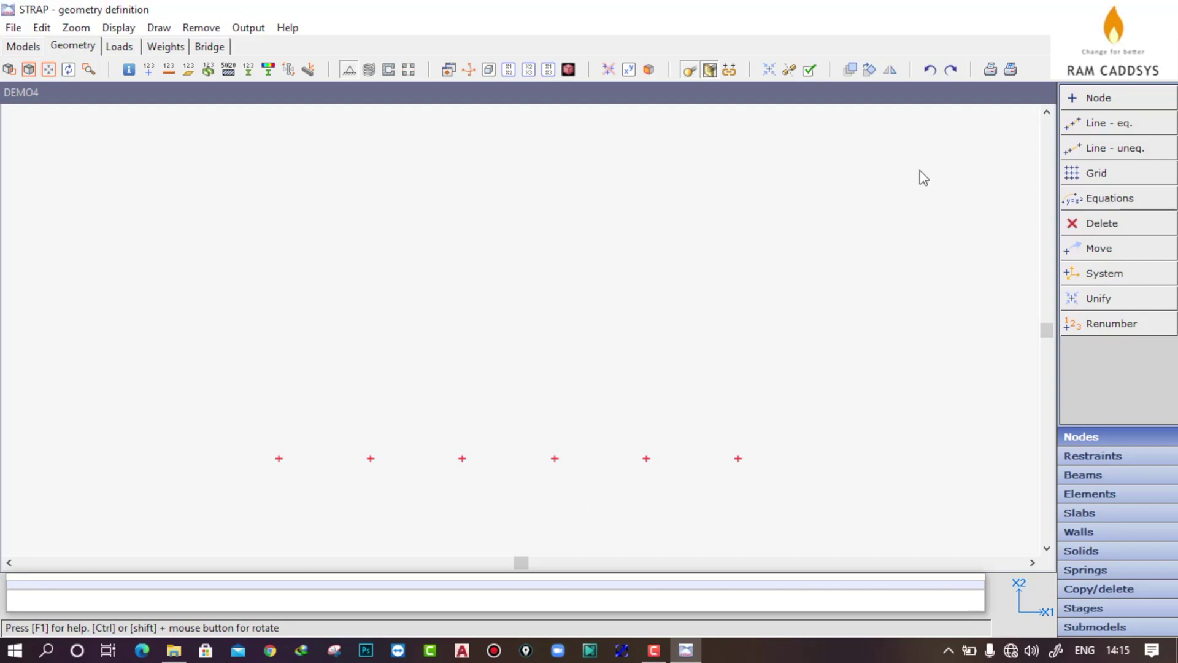
left_click(934, 76)
Step: Start a node grid with an unequally spaced base line beginning at X1 = 0 and X2 = 0
left_click(1085, 178)
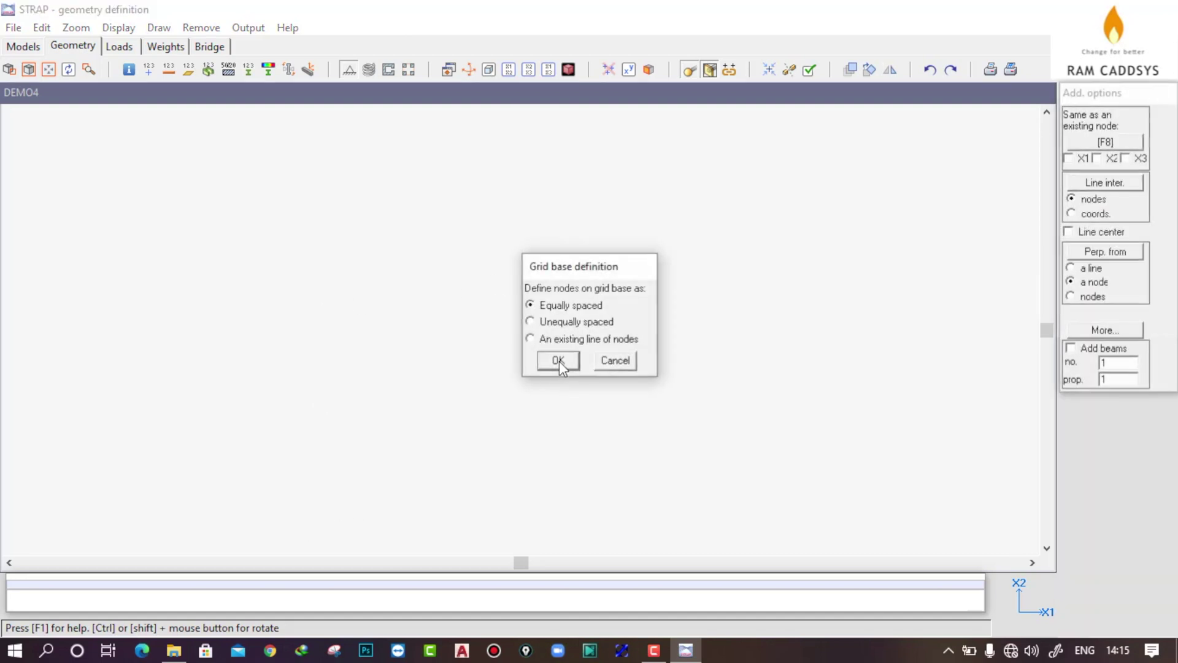
left_click_drag(552, 267, 522, 261)
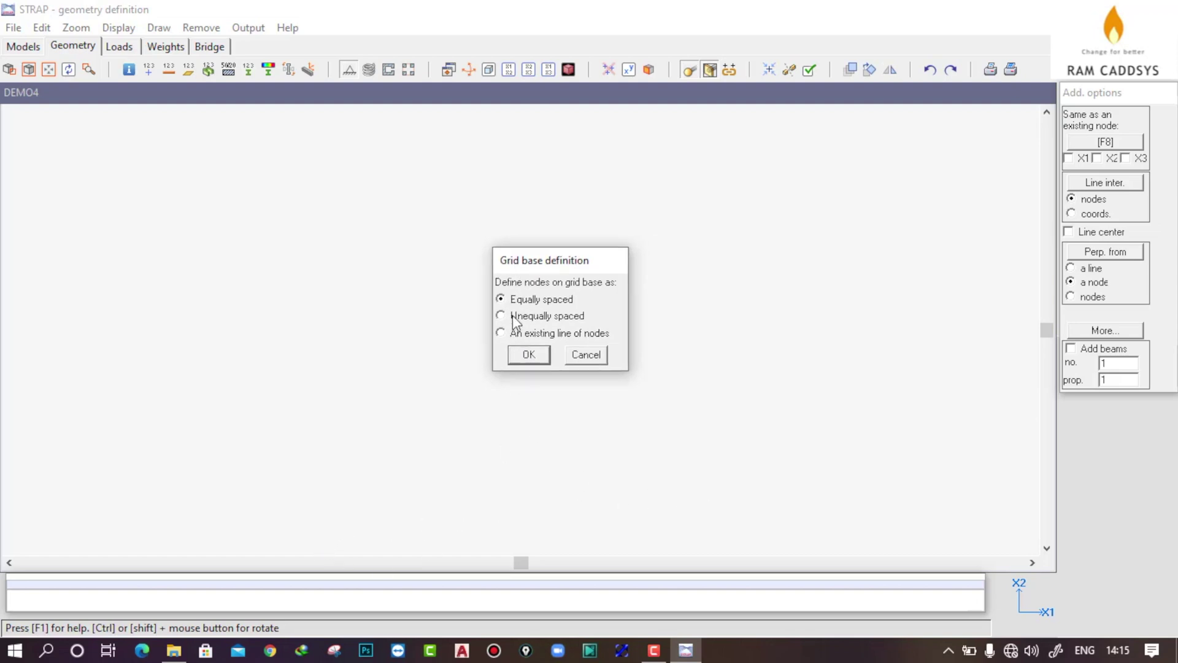
left_click(529, 354)
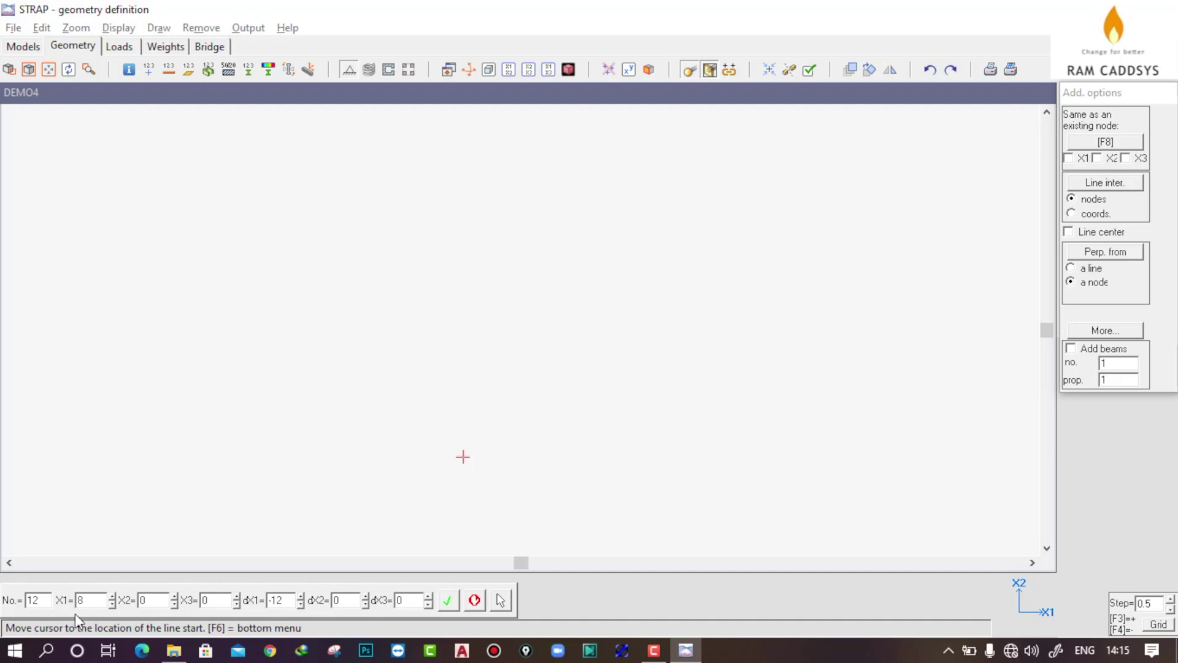
left_click(95, 601)
type("0")
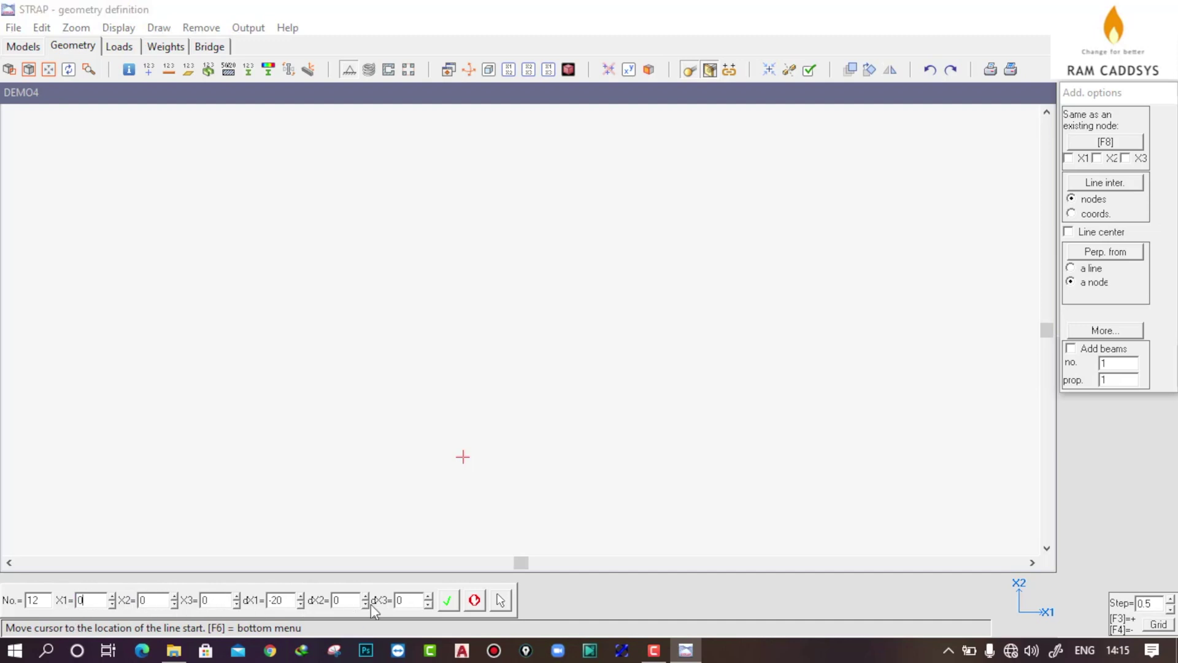
left_click(448, 600)
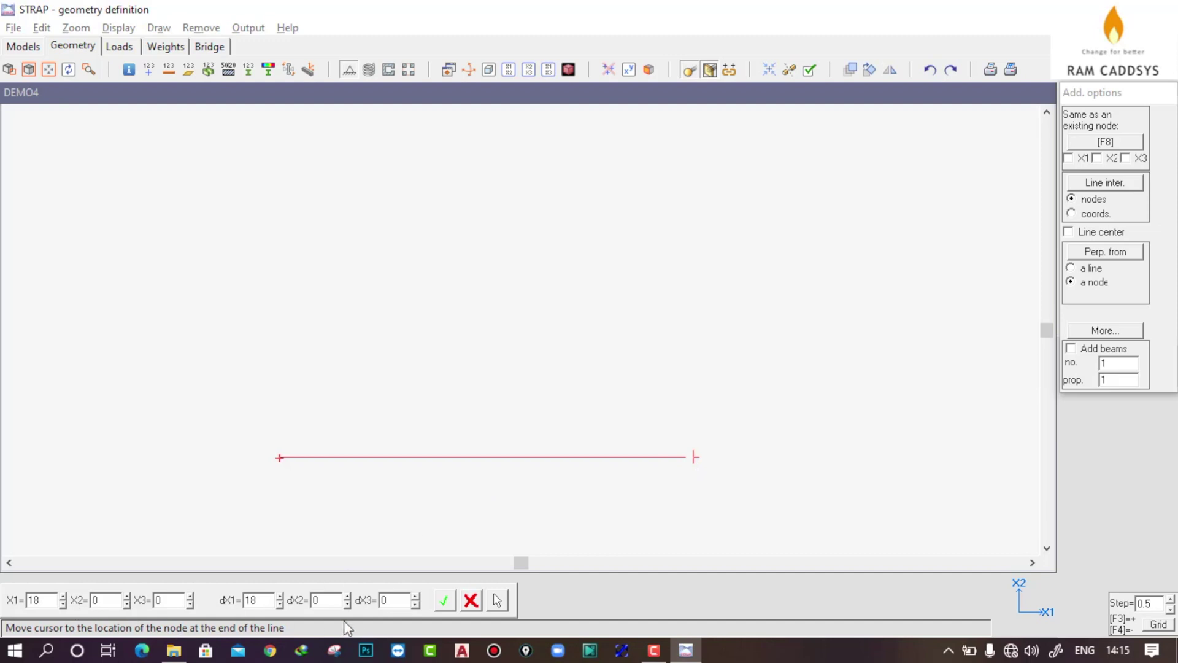
Step: Set the end of the grid base line with an offset of dX1 = 20
left_click_drag(259, 601, 240, 603)
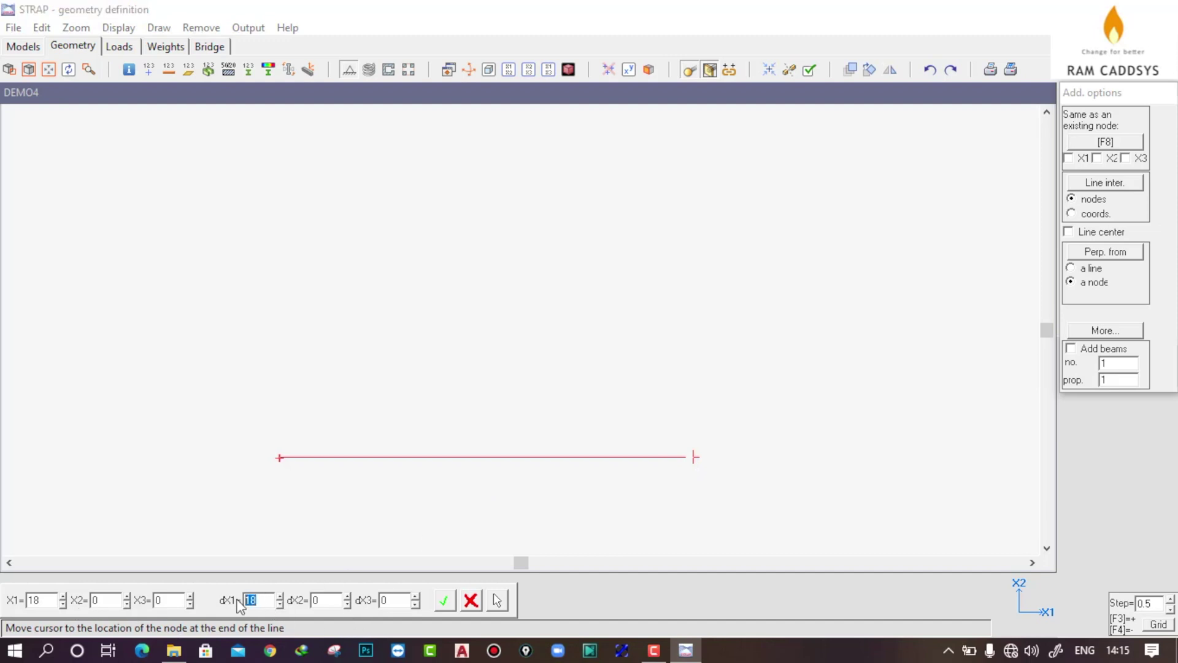
type("20")
left_click(444, 602)
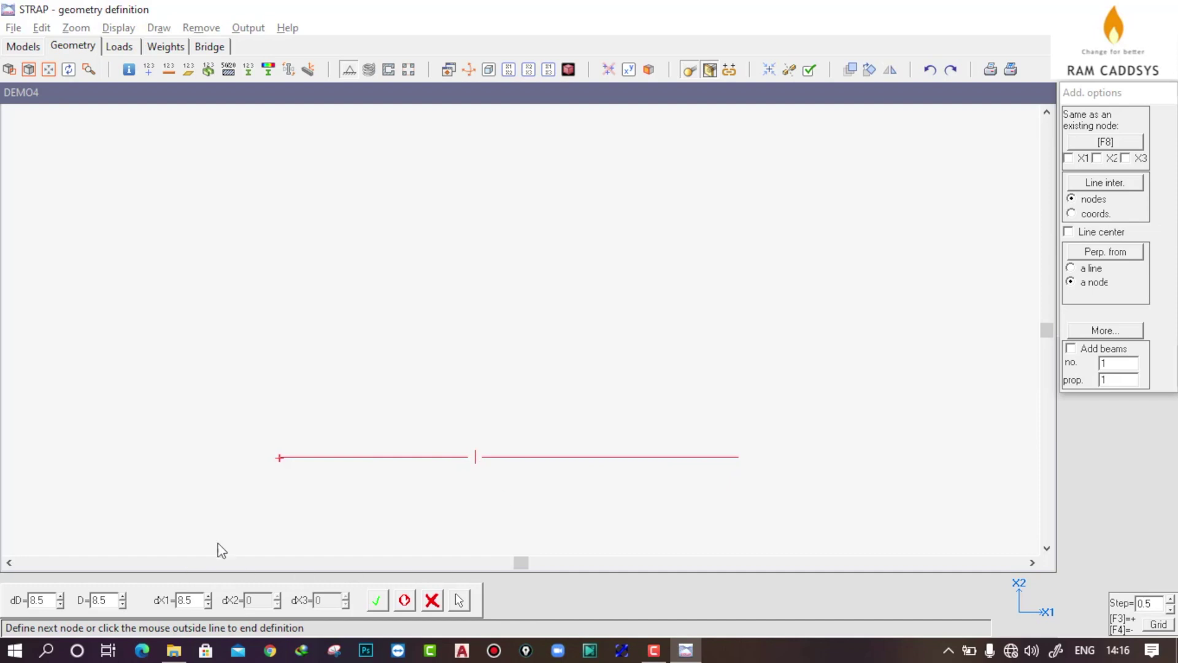
Step: Place the nodes along the unequally spaced grid base line at successive spacings of 5, 6, 5 and 4
left_click(51, 605)
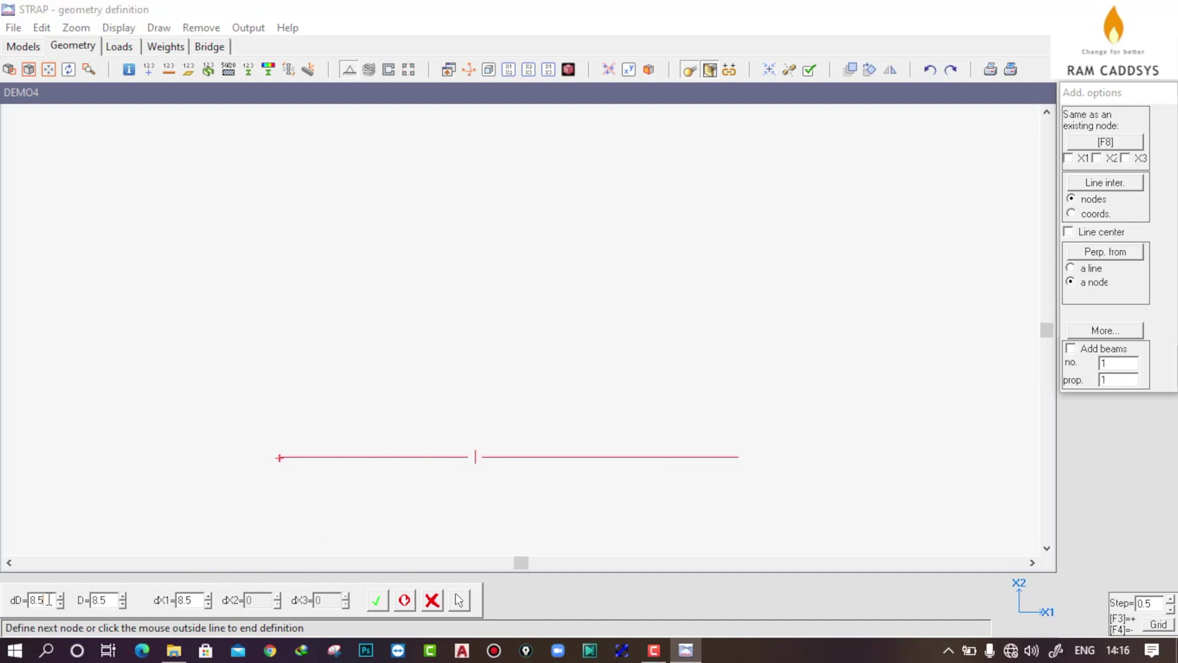
type("5")
key("Return")
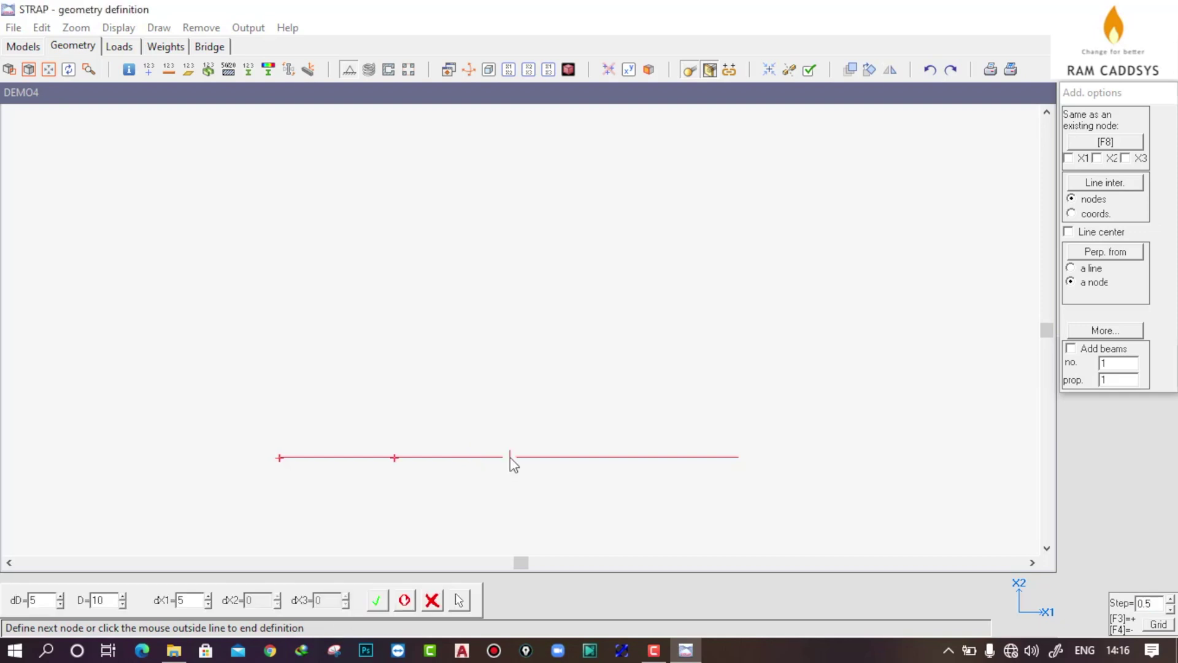
left_click(46, 601)
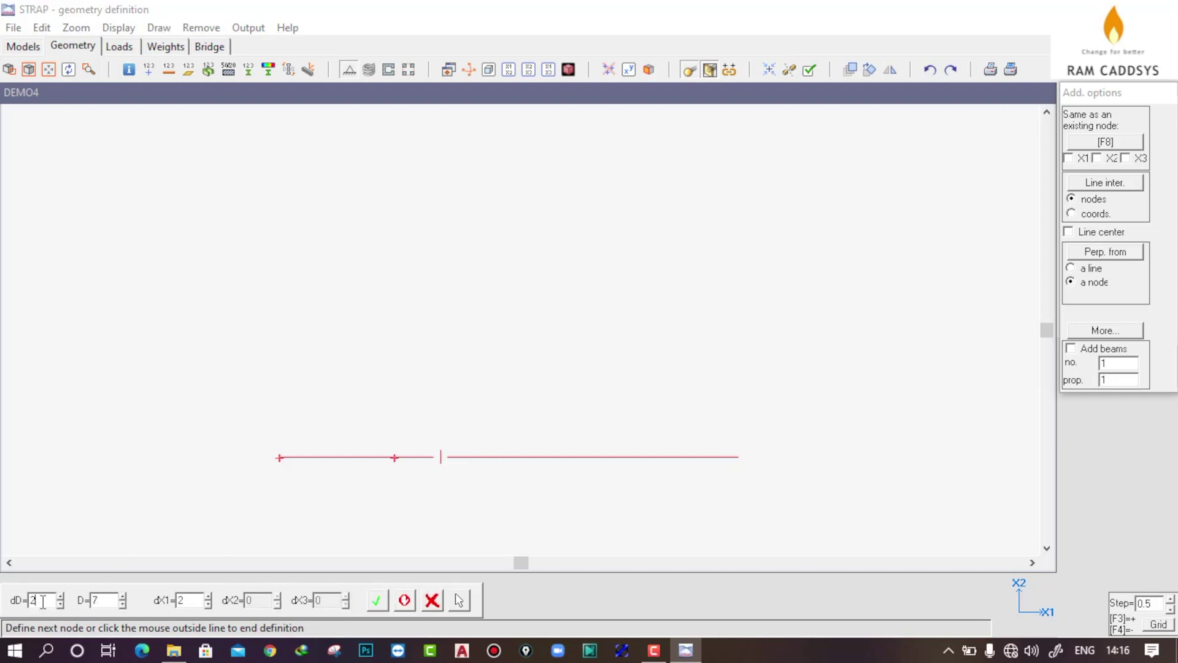
type("6")
left_click(376, 600)
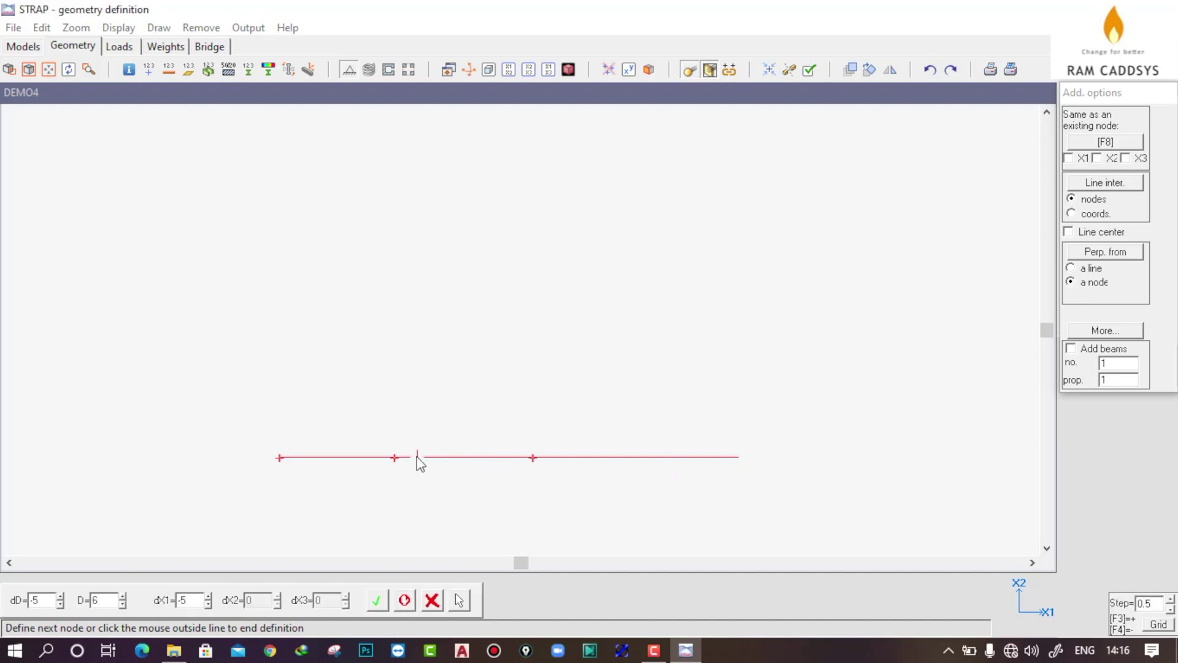
left_click(44, 601)
type("5")
left_click(376, 600)
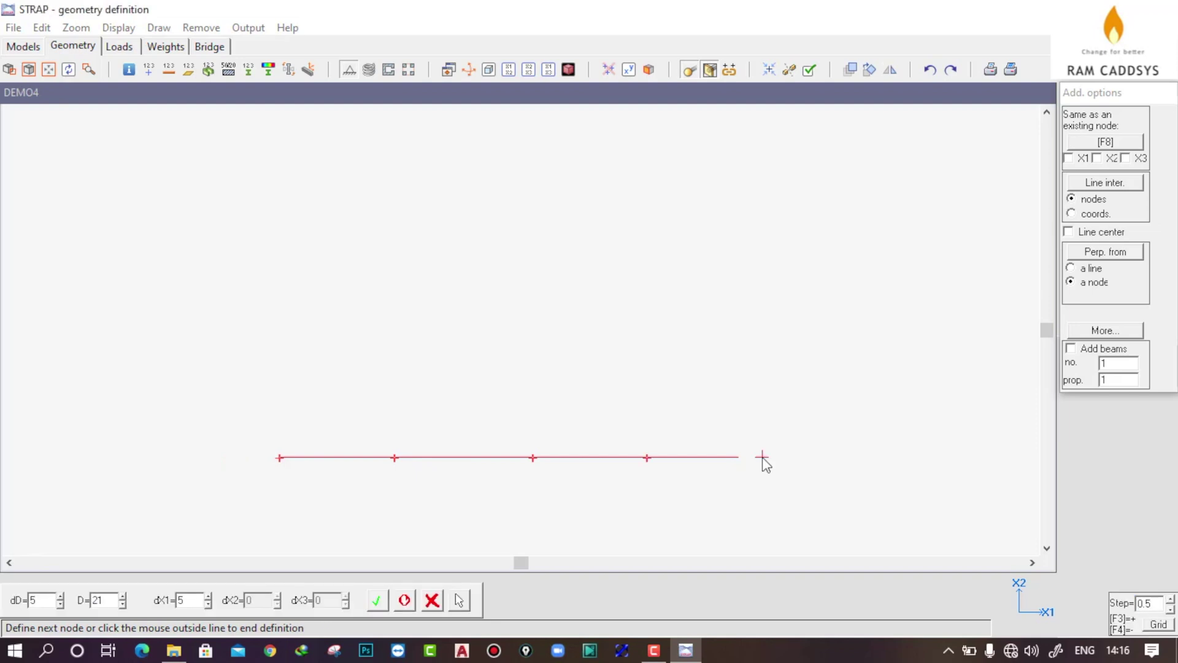
left_click(37, 600)
type("4")
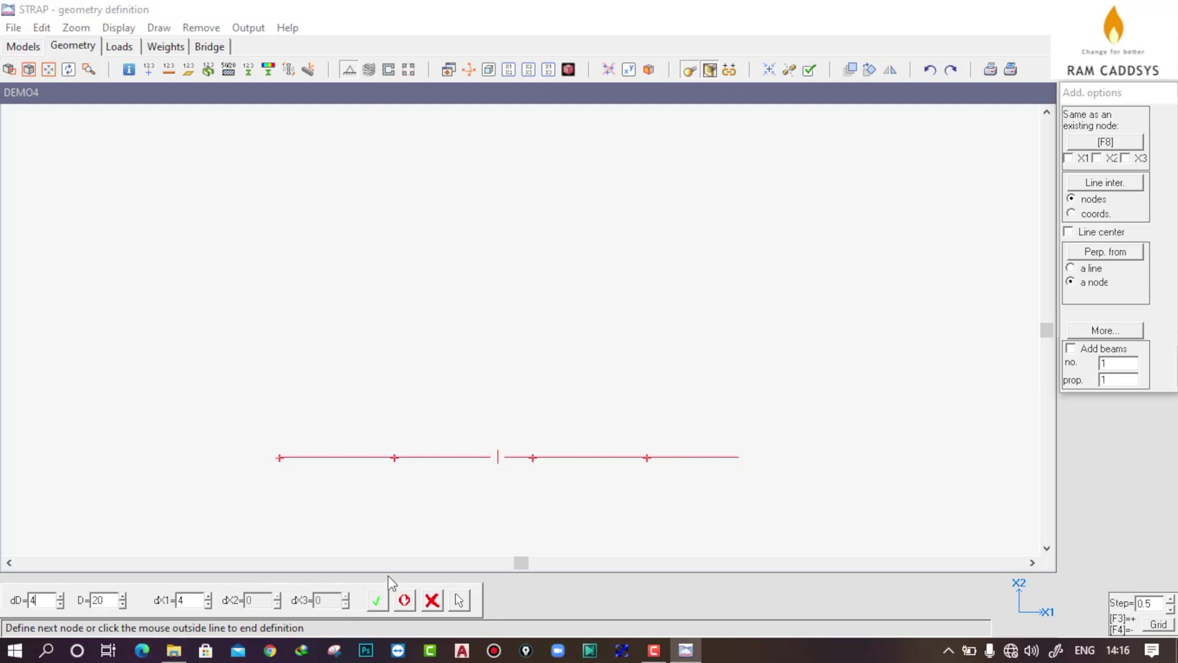
left_click(380, 601)
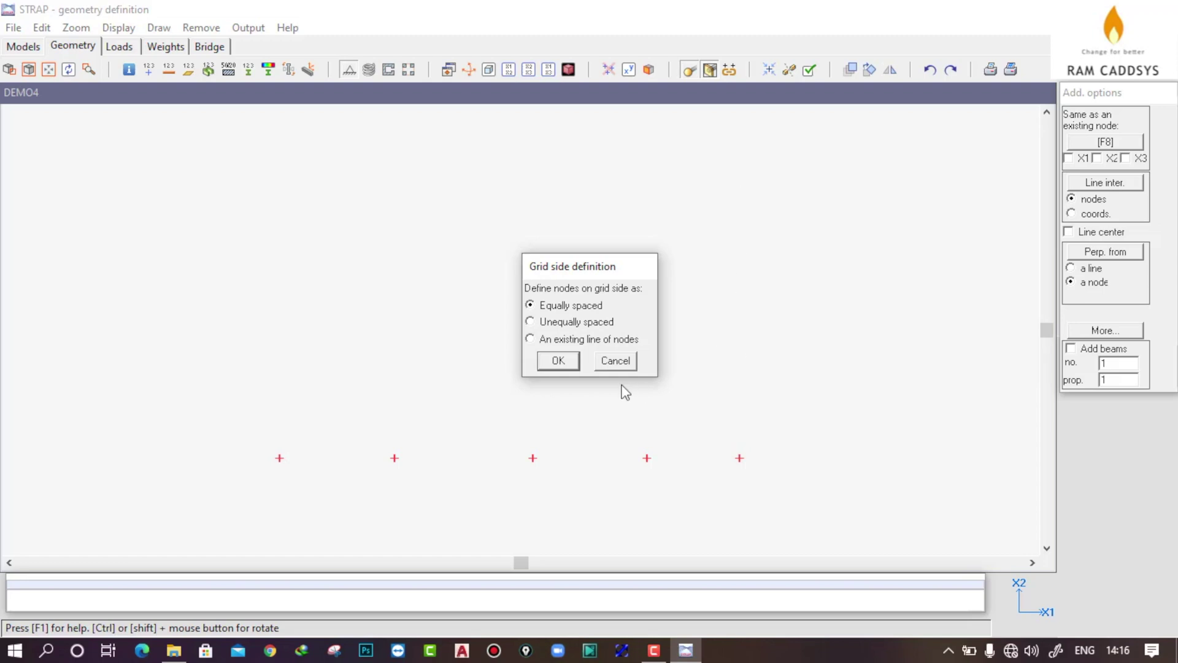
Step: Define the second grid side as equally spaced, ending at an offset of dX2 = 30 from the base line's end
left_click_drag(581, 274, 459, 279)
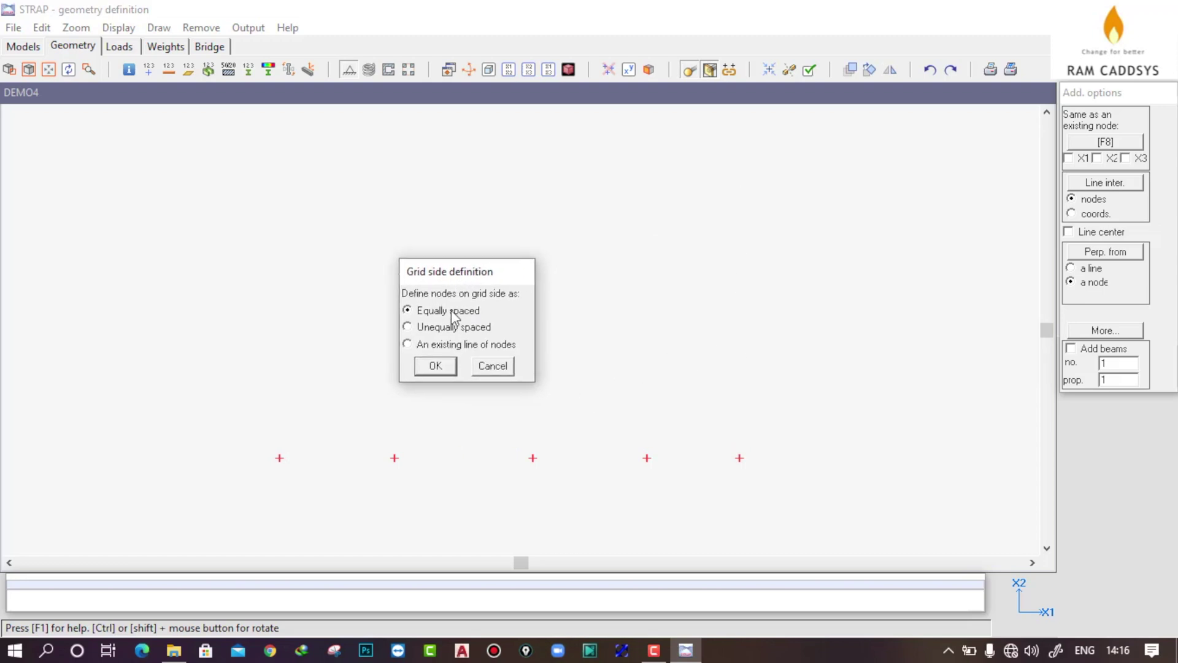
left_click(436, 366)
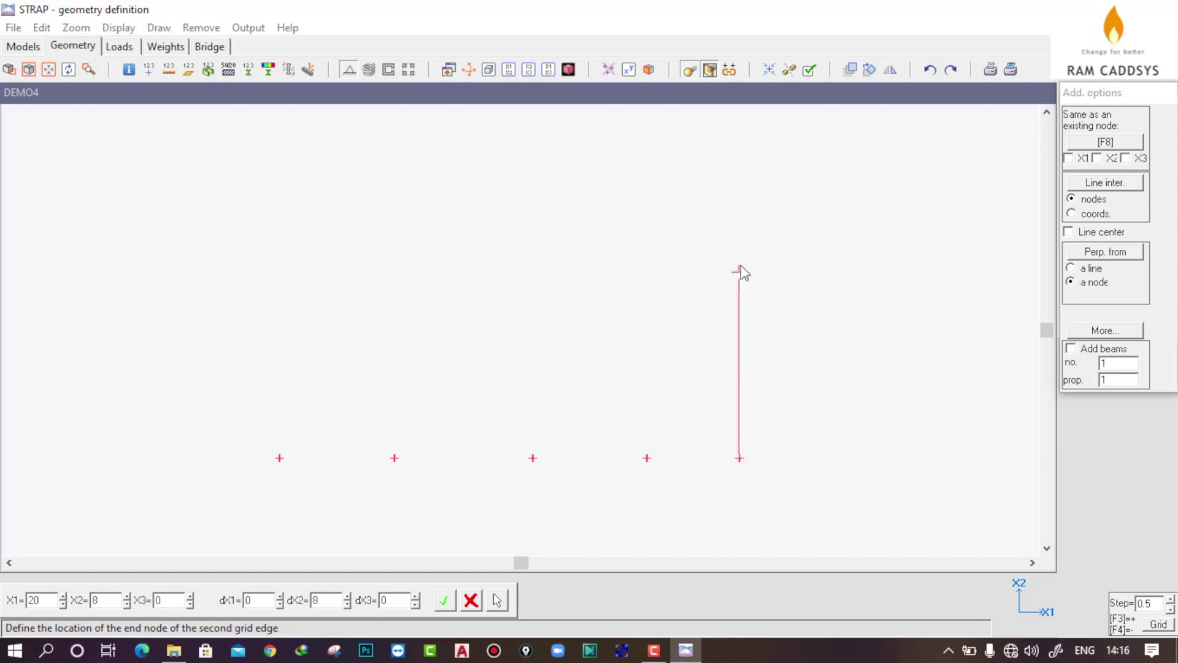
left_click(740, 179)
left_click_drag(334, 605, 303, 608)
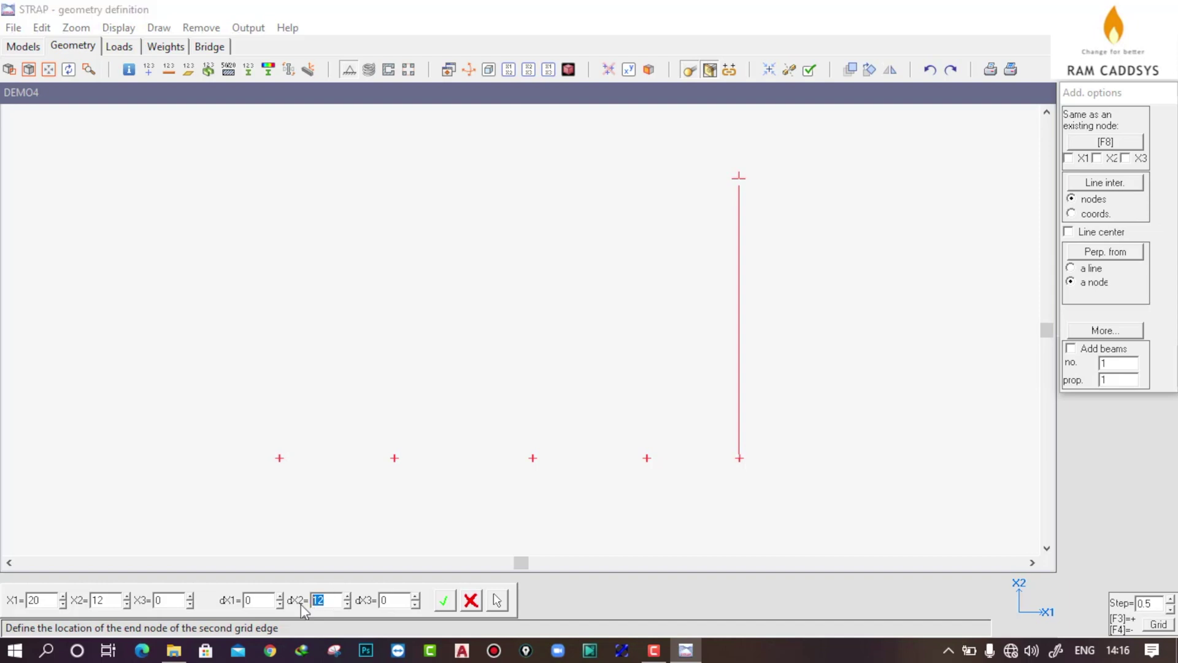
type("15")
key("BackSpace")
key("BackSpace")
type("30")
left_click(445, 601)
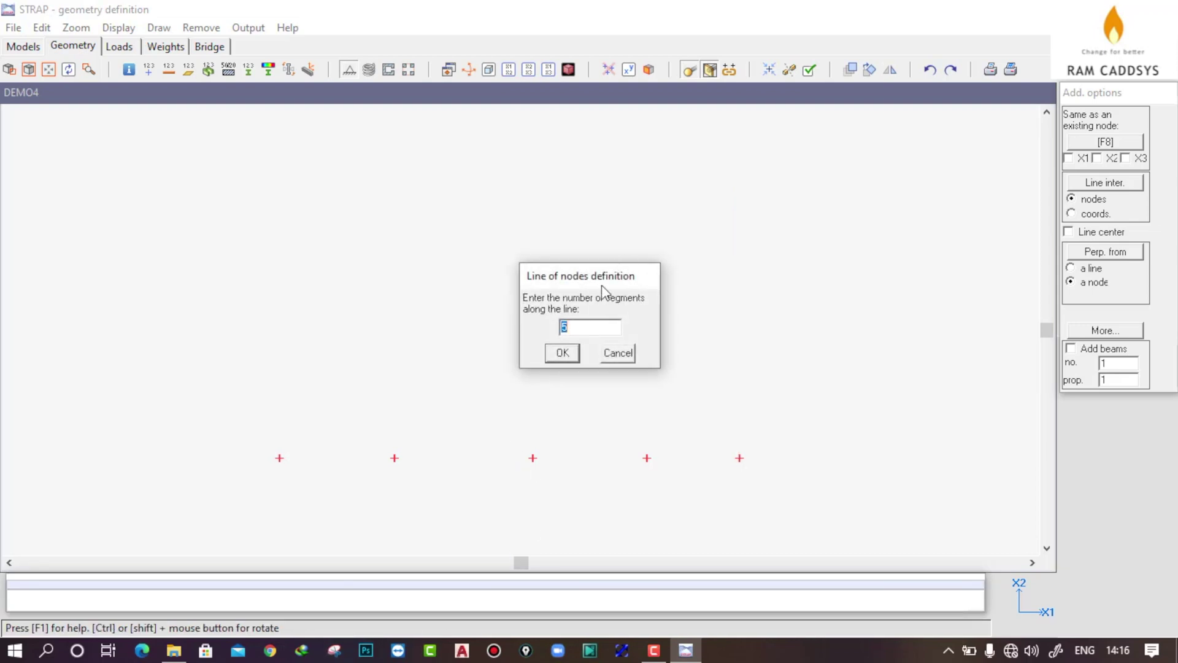
Step: Divide the second grid side into 5 segments to complete the node grid
left_click_drag(595, 278, 534, 271)
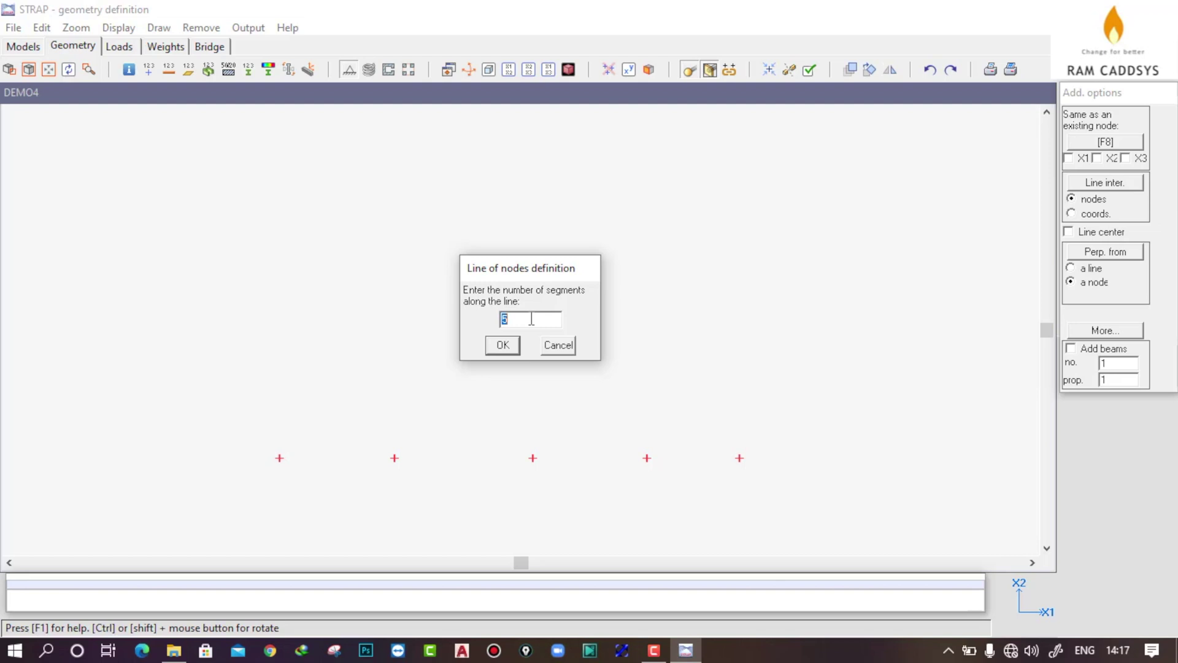
type("5")
left_click(503, 345)
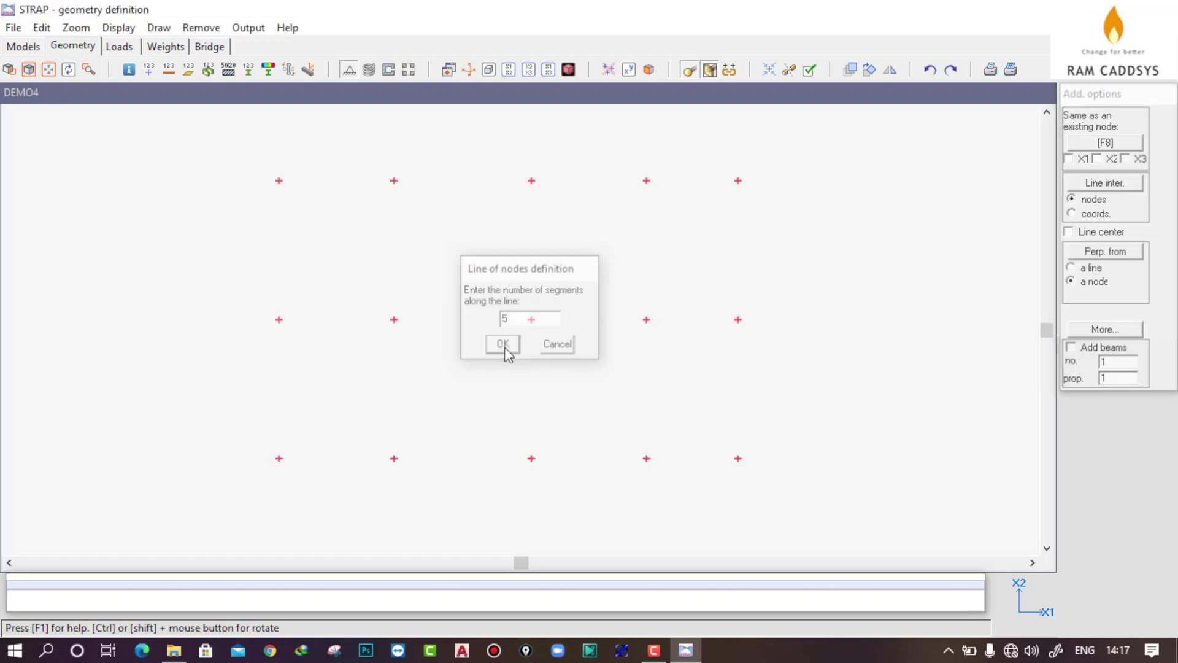
Step: Create a beam grid spanning the node grid's lower-left, lower-right and upper-right corner nodes, and display it in the isometric view
scroll(547, 402, "down", 4)
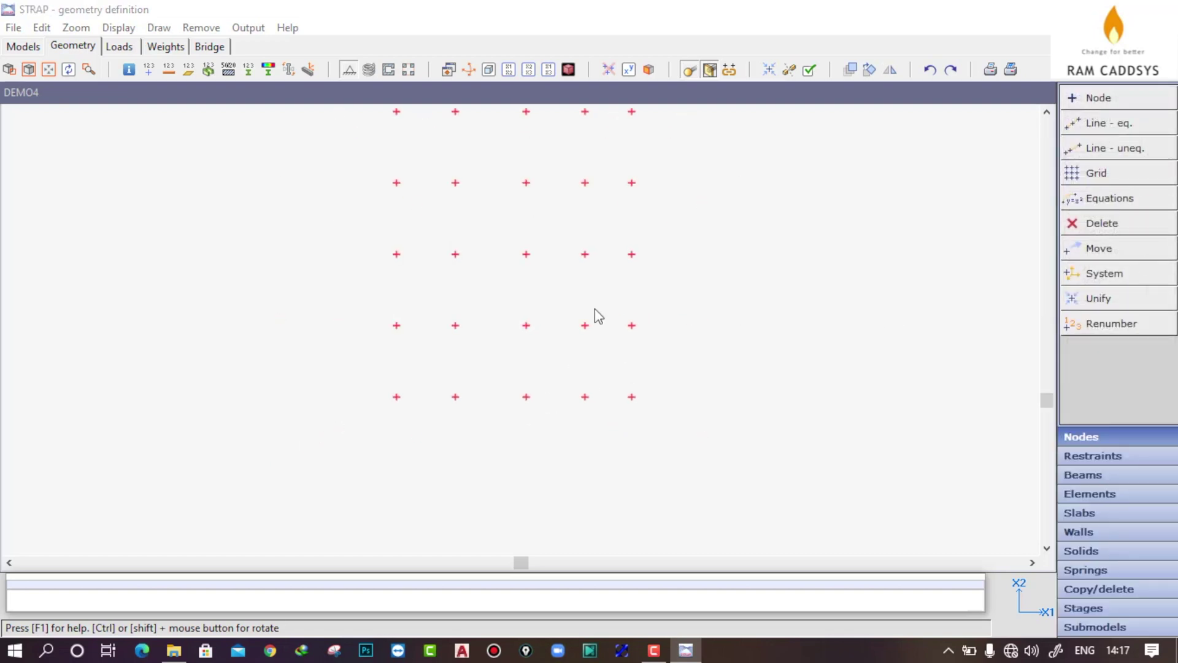
scroll(632, 430, "up", 1)
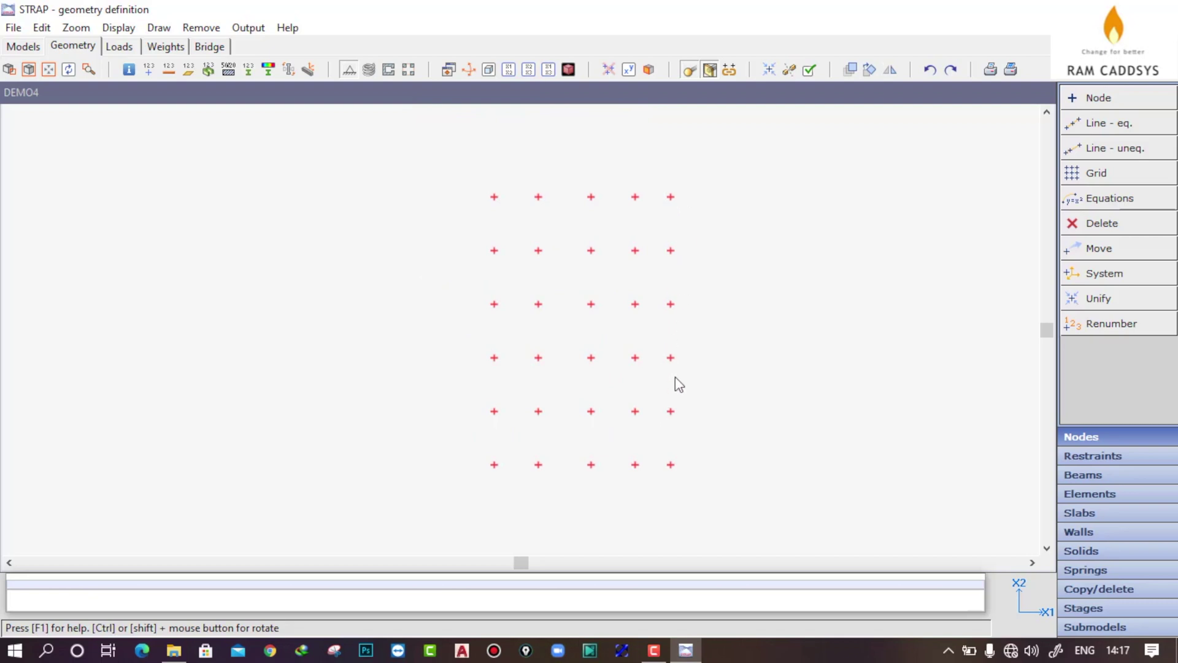
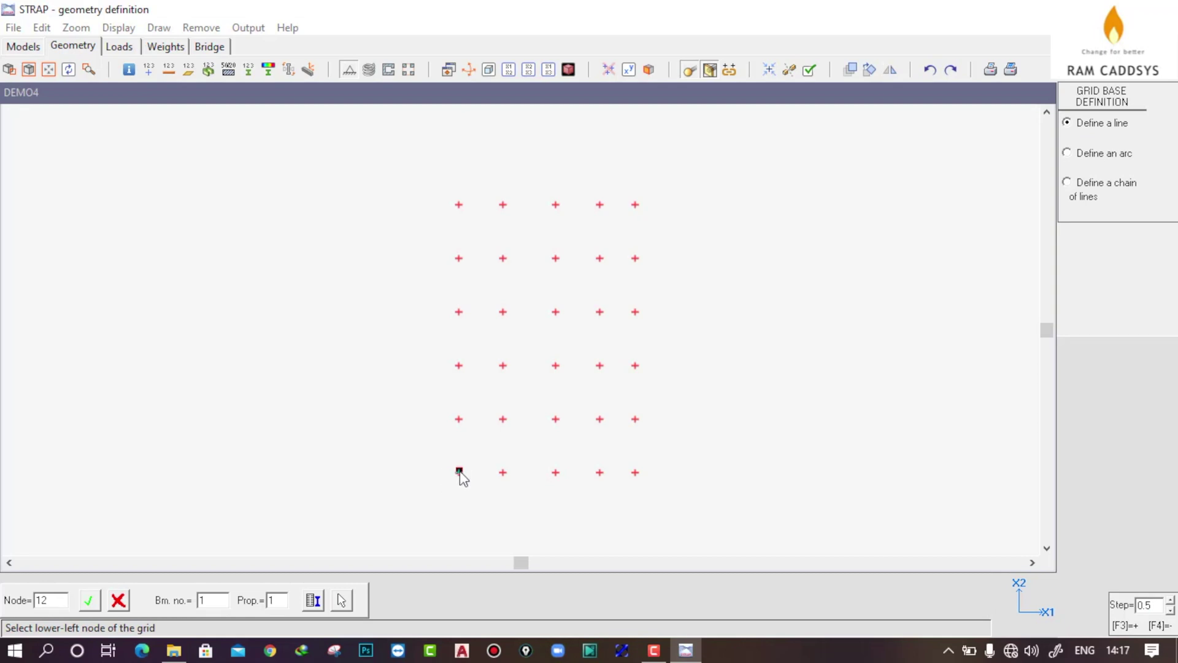
left_click(465, 474)
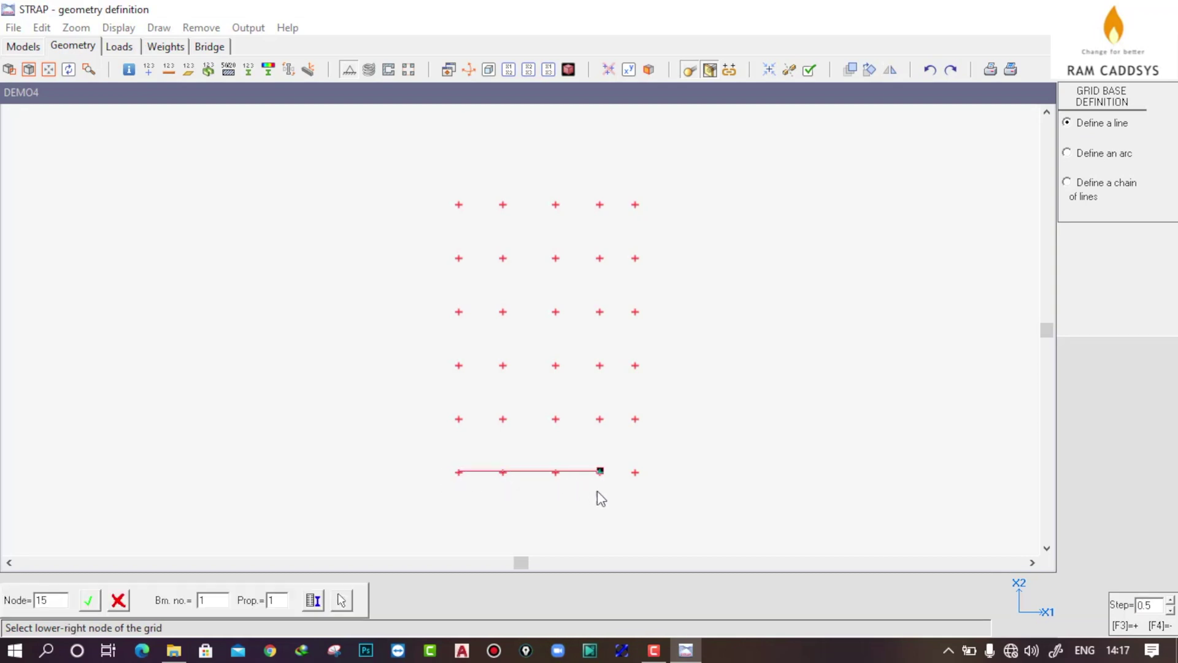
left_click(645, 493)
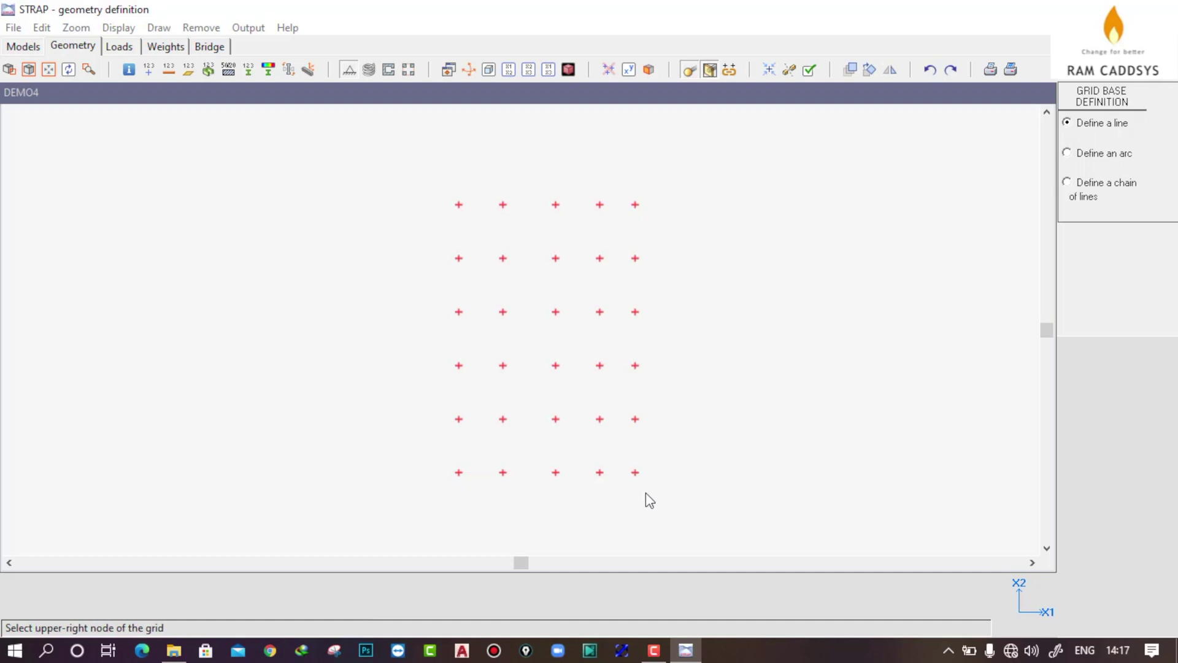
left_click(637, 213)
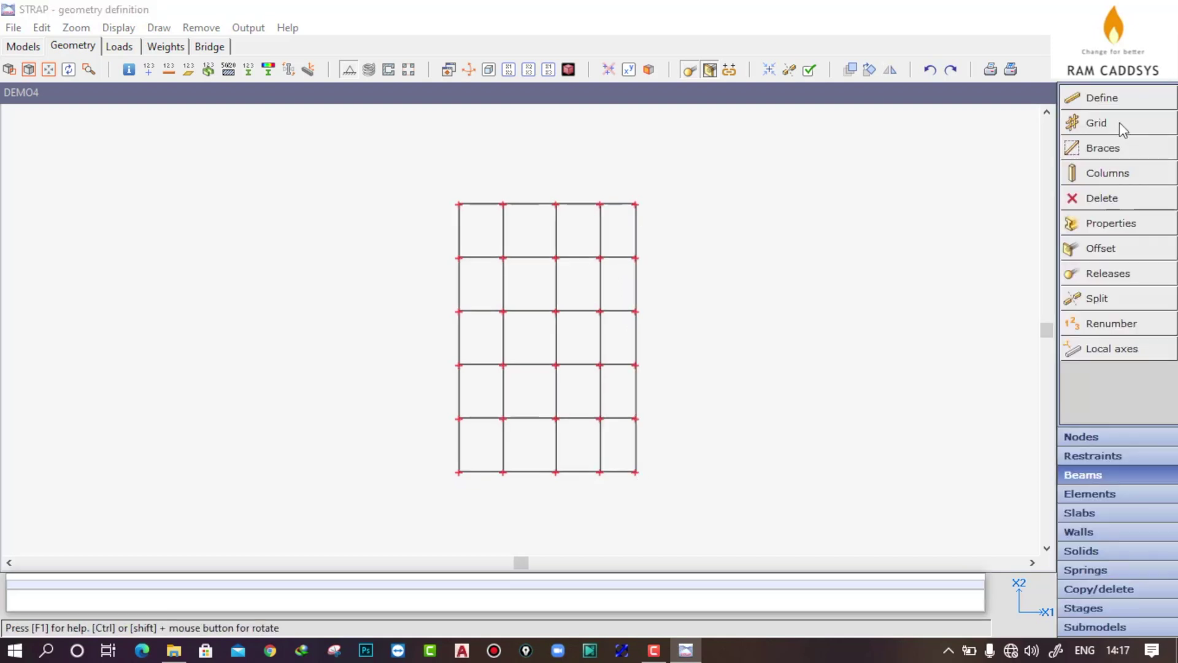
scroll(517, 332, "up", 2)
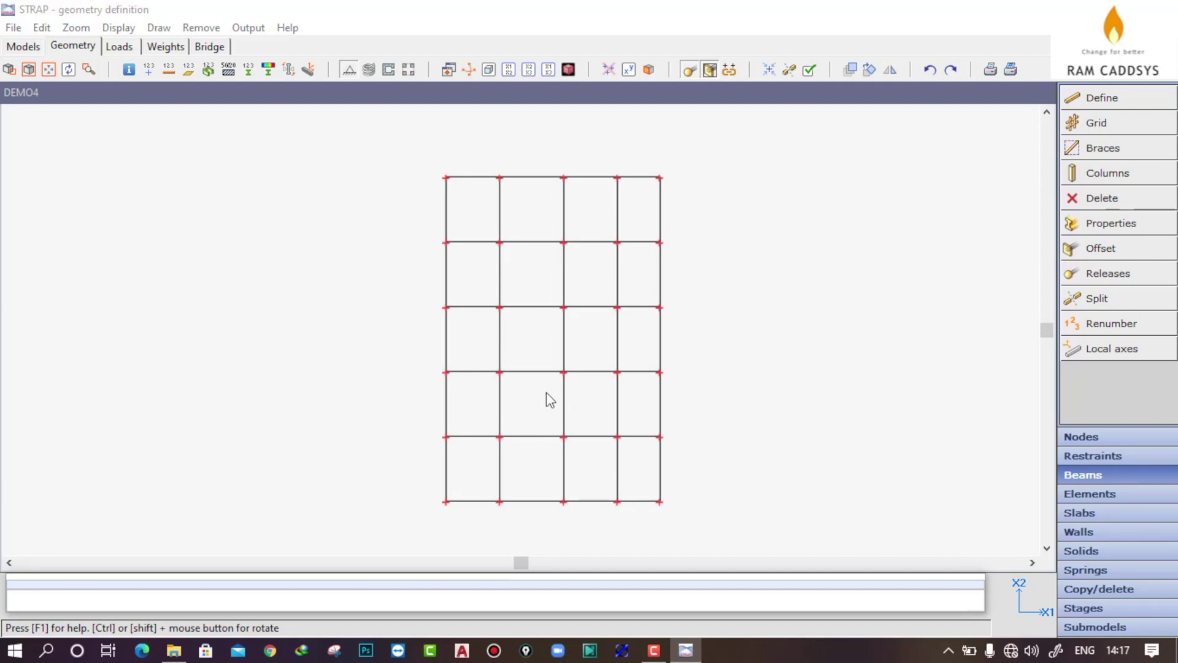
left_click(488, 69)
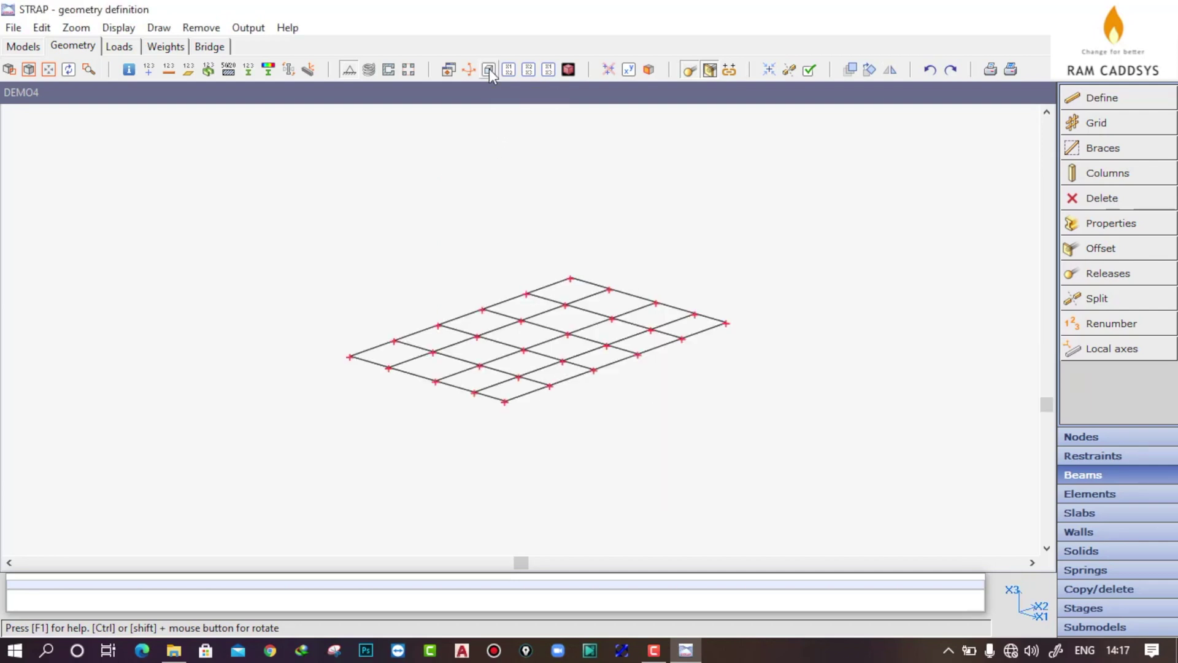
scroll(505, 365, "up", 4)
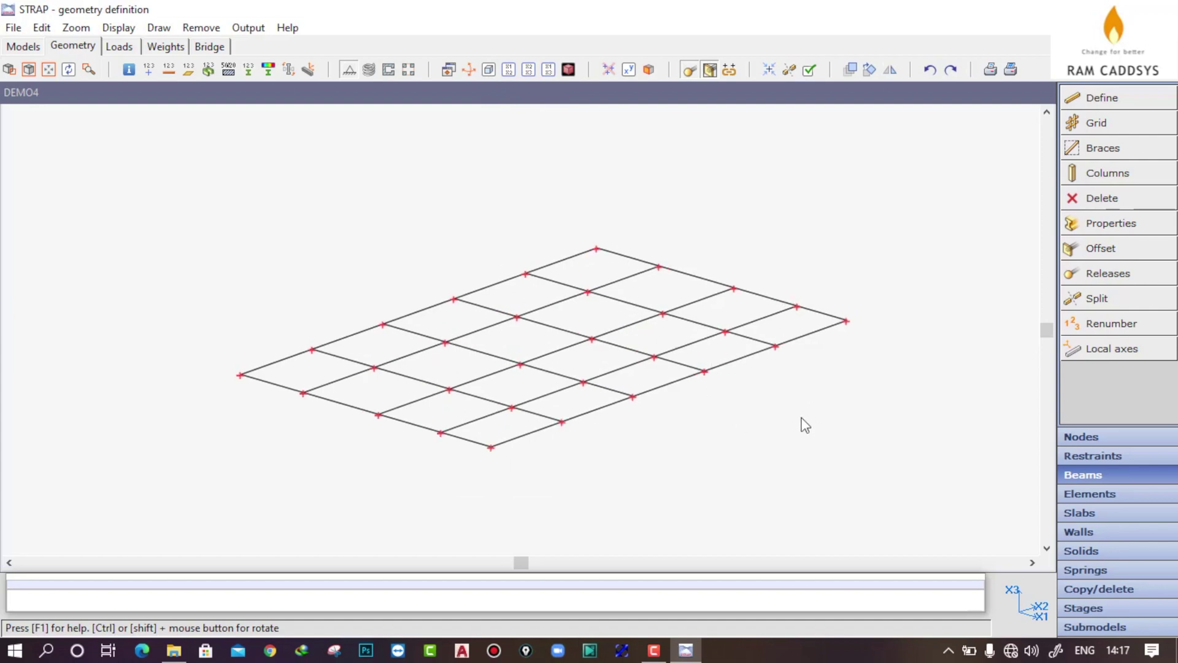
Step: Define beam property 1 by dimensions as a concrete rectangular section in mm with B = 230 and H = 500
left_click(1134, 227)
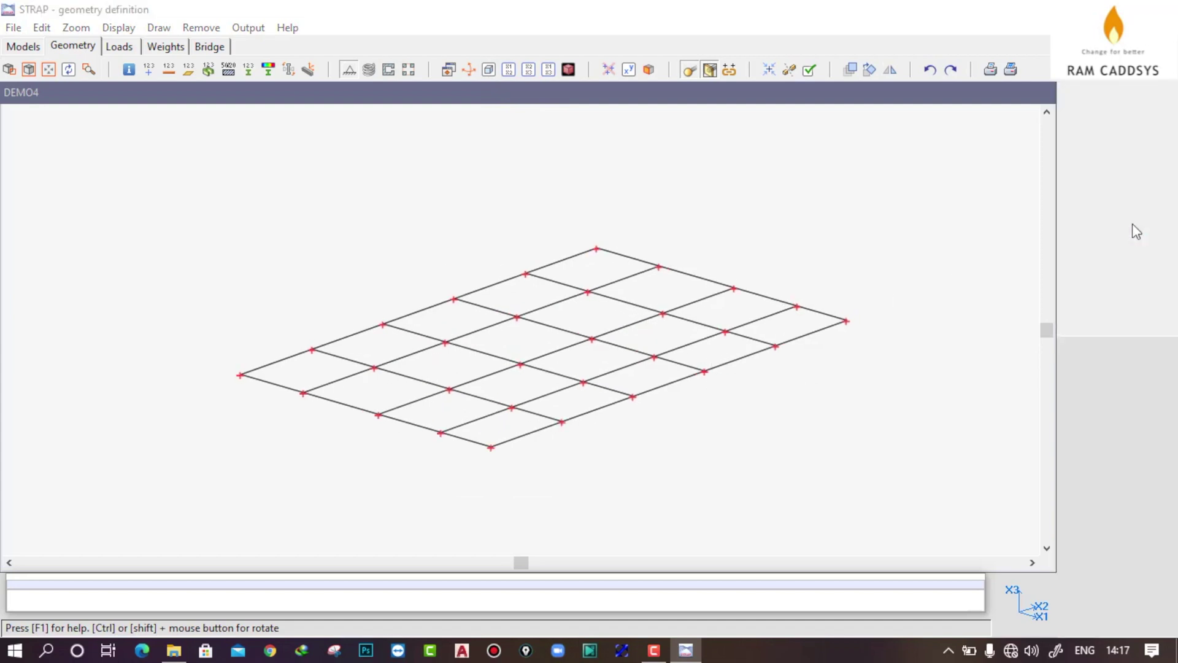
left_click(448, 479)
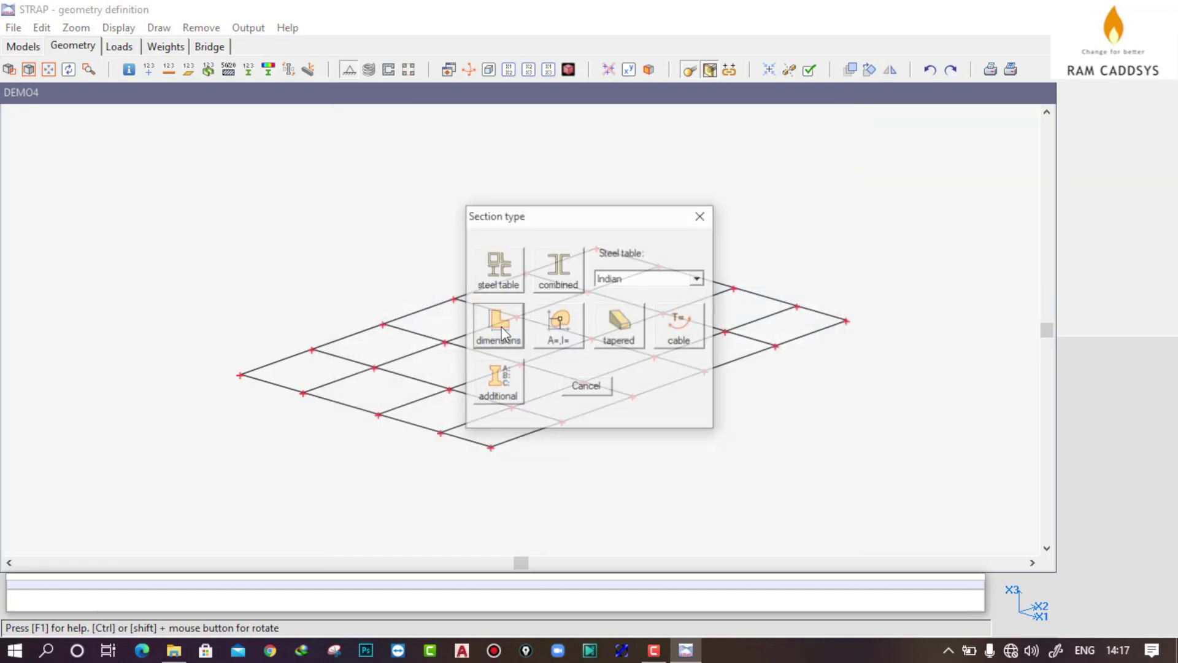
left_click(500, 324)
left_click(548, 269)
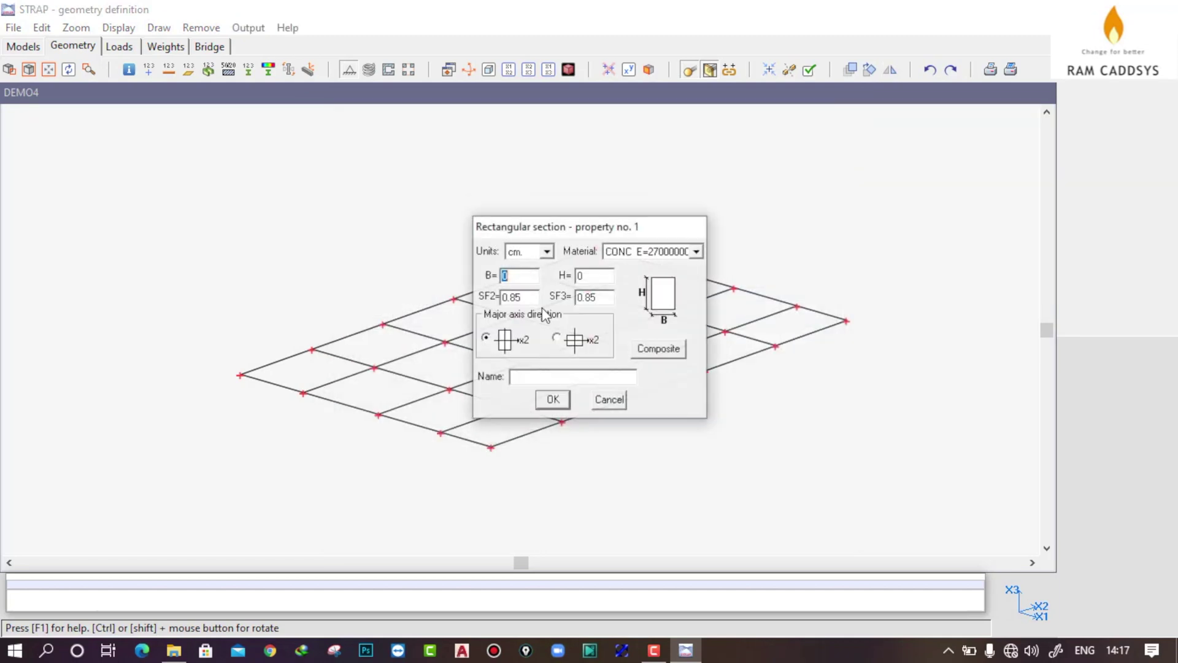
left_click(538, 252)
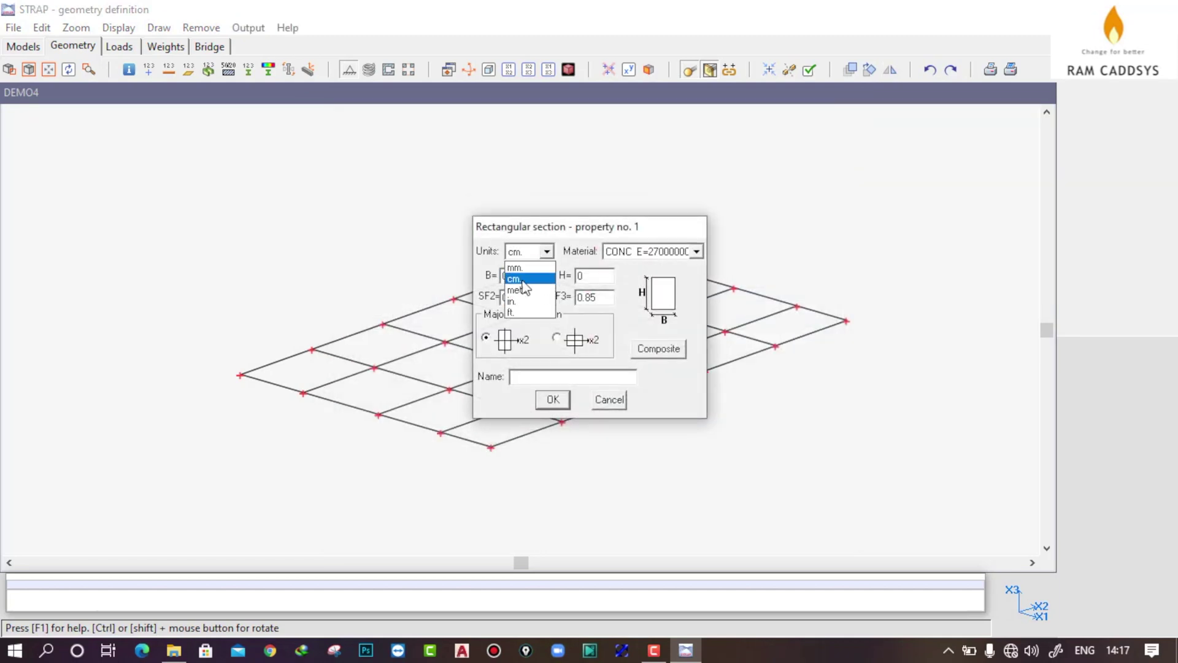
left_click(517, 268)
type("230")
double_click(586, 277)
type("500")
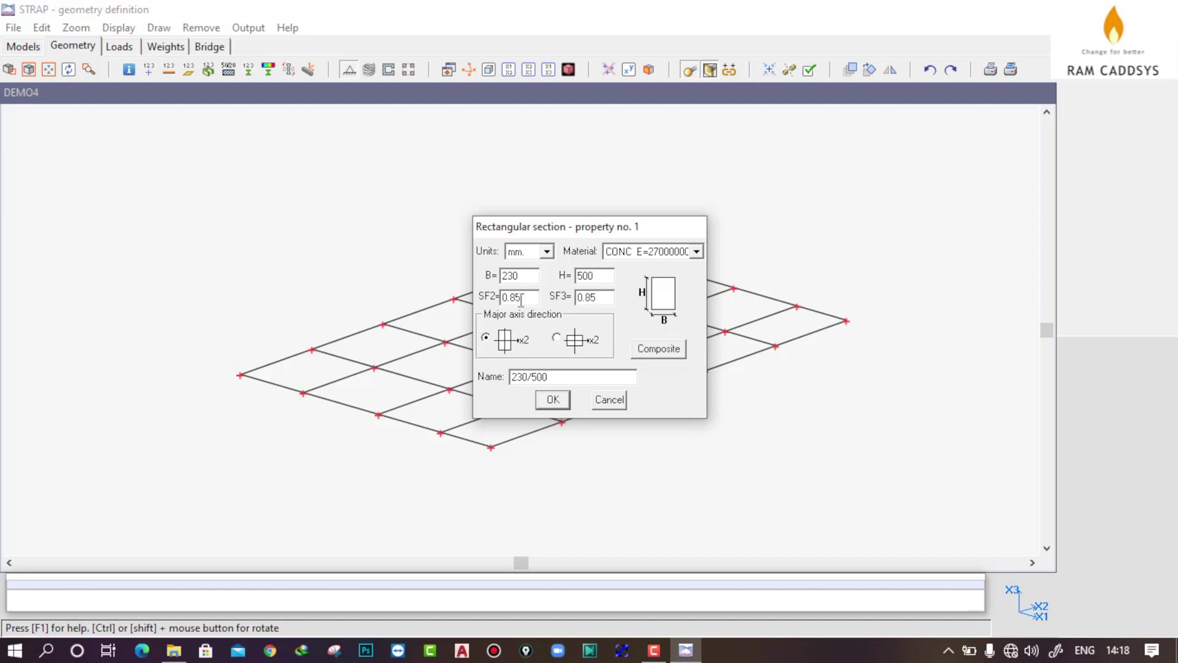
left_click(552, 399)
Step: Define beam property 2 by dimensions as a rectangular section with B = 300 mm, keeping H = 500 mm
left_click(358, 192)
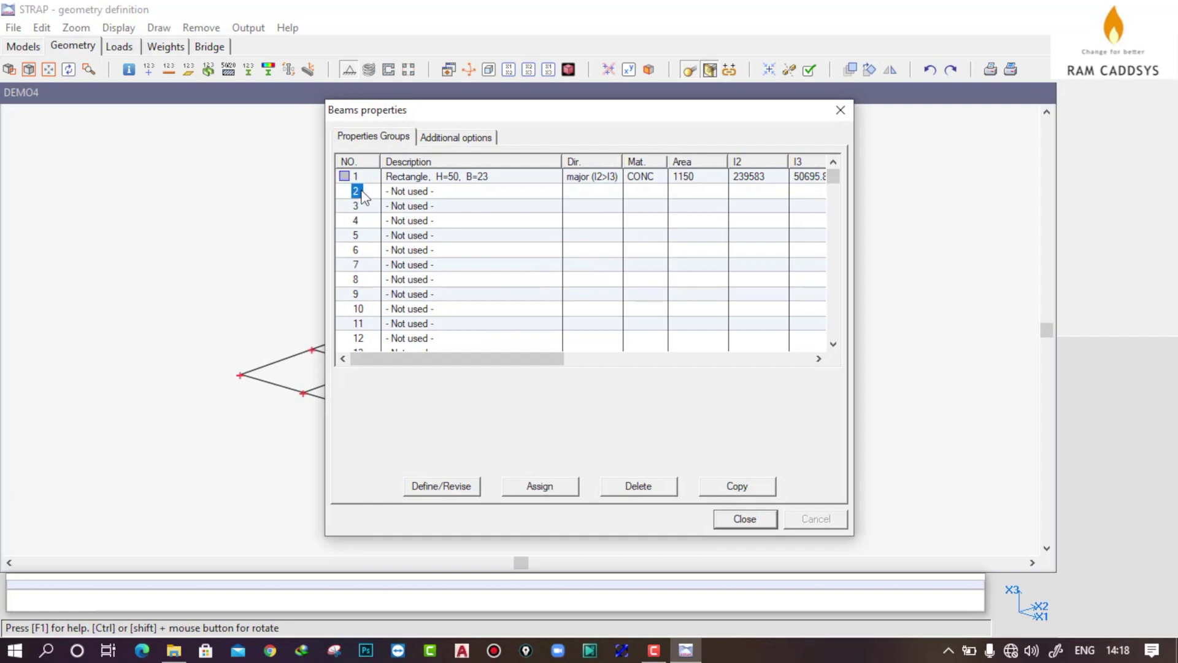
left_click(446, 487)
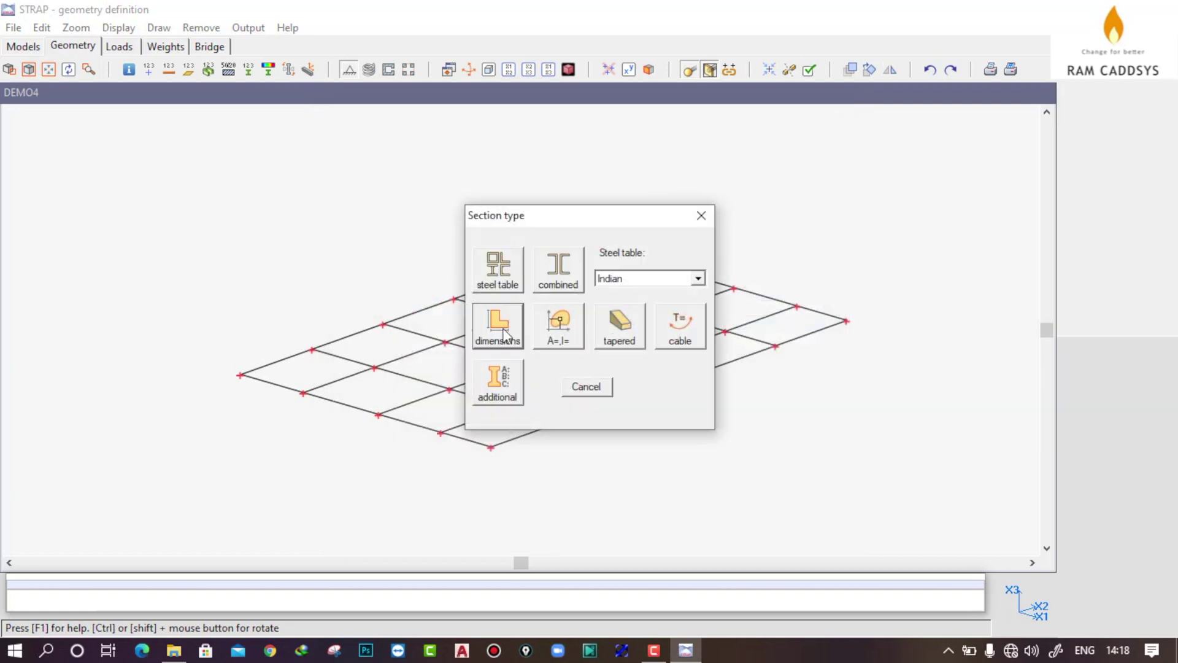
left_click(505, 319)
left_click(551, 261)
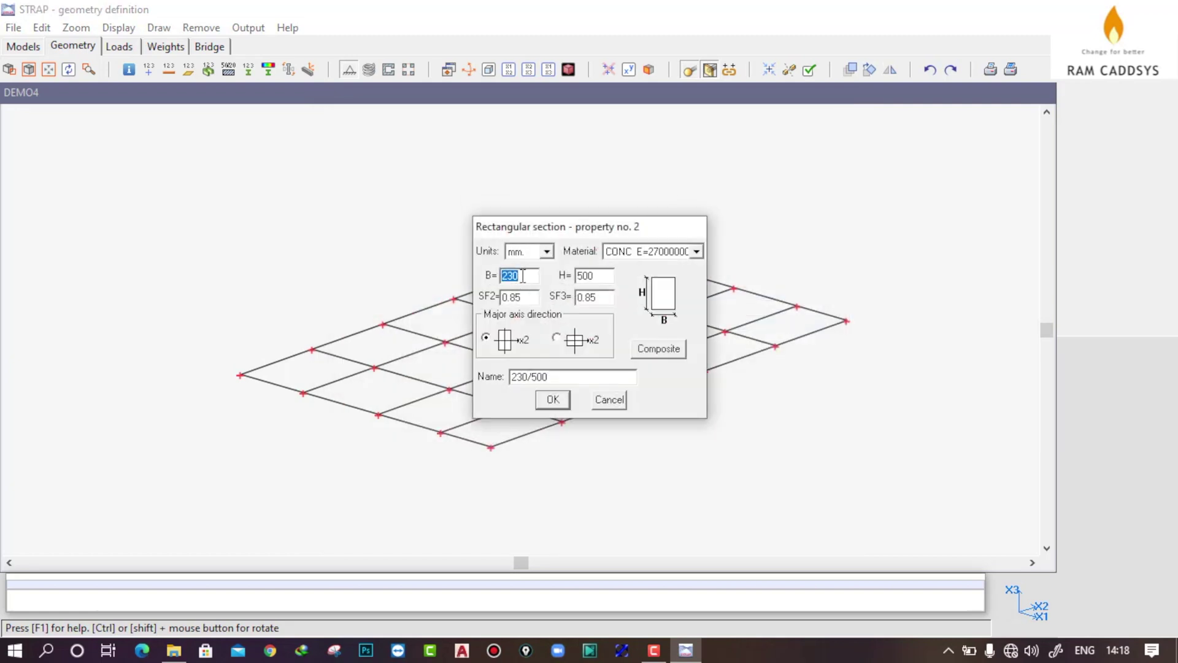
type("300")
left_click(553, 399)
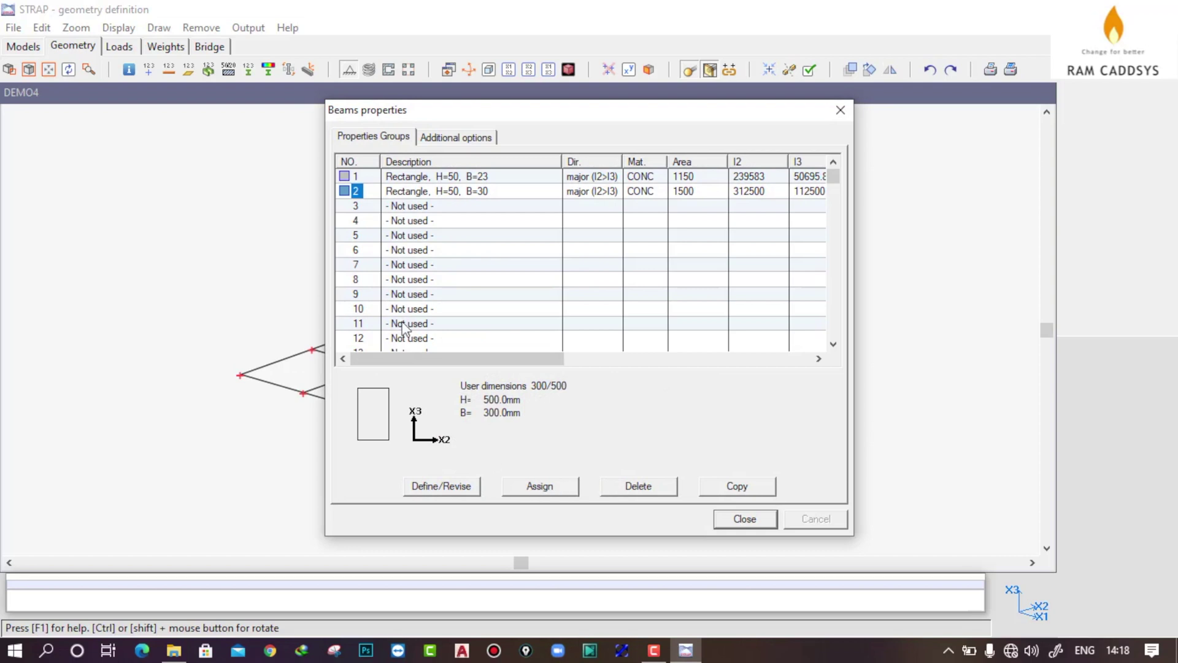
Step: Assign the 230/500 section property to the grid beams and close the beam properties
left_click(365, 176)
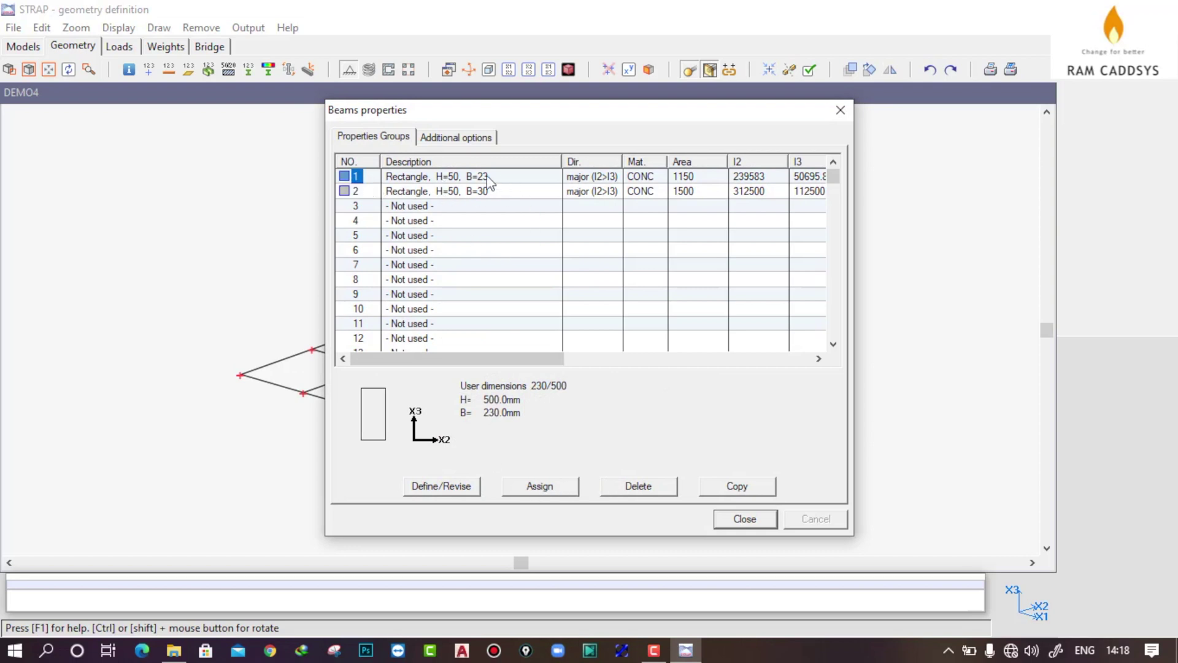
left_click(546, 485)
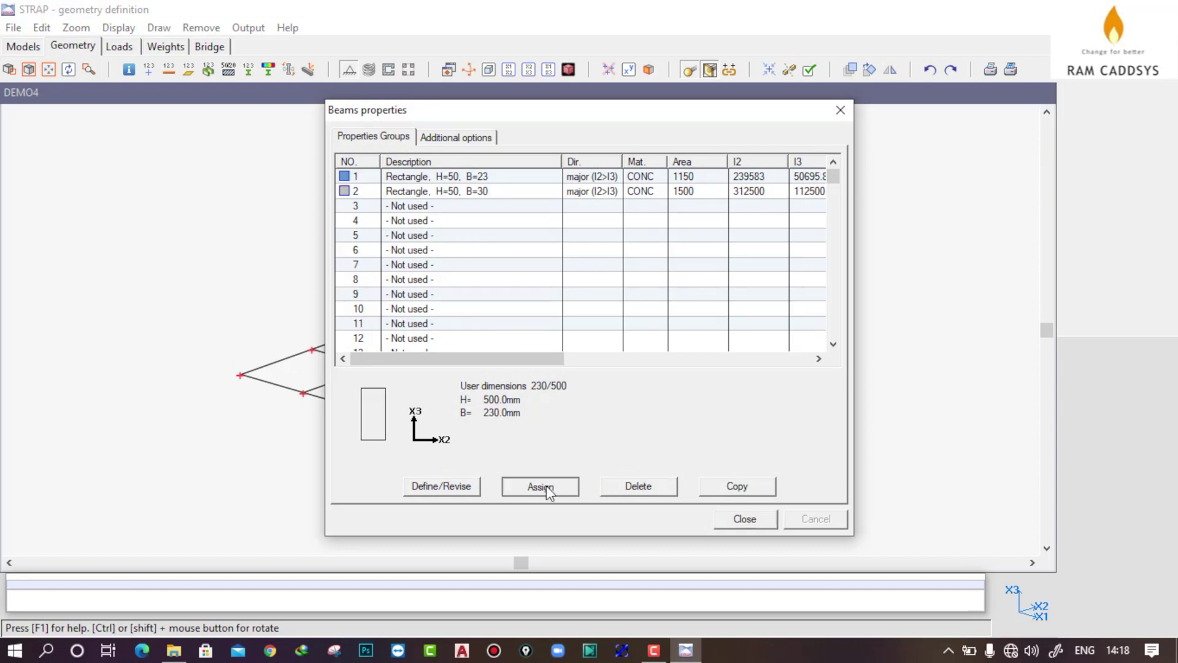
left_click(531, 292)
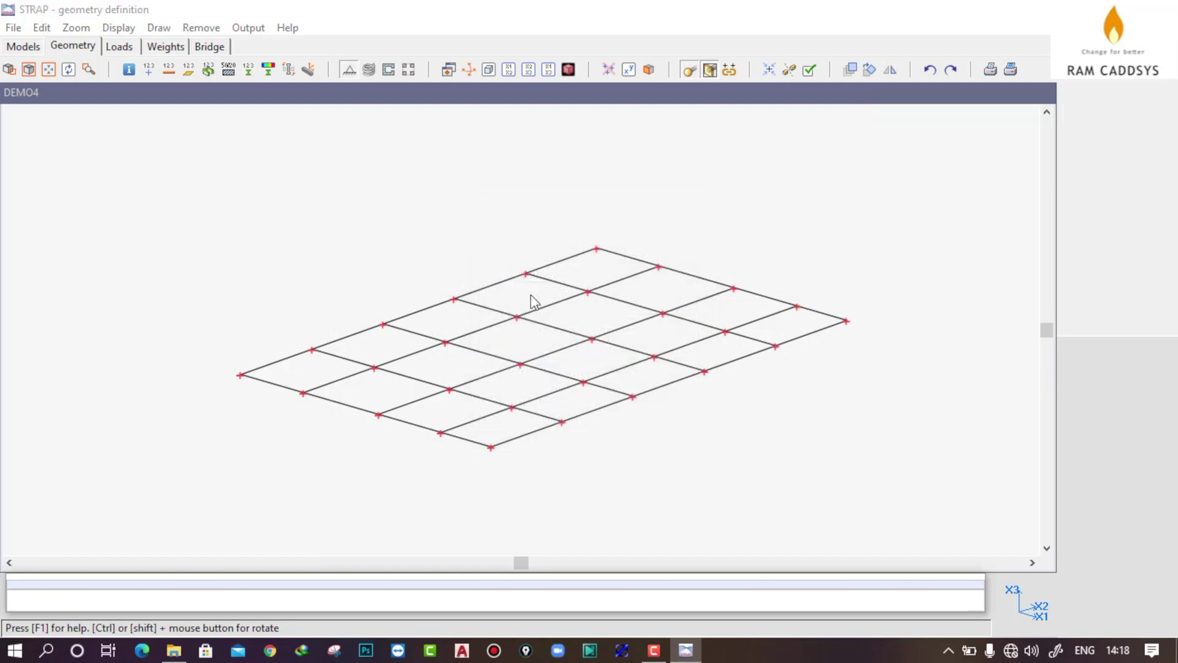
left_click(745, 519)
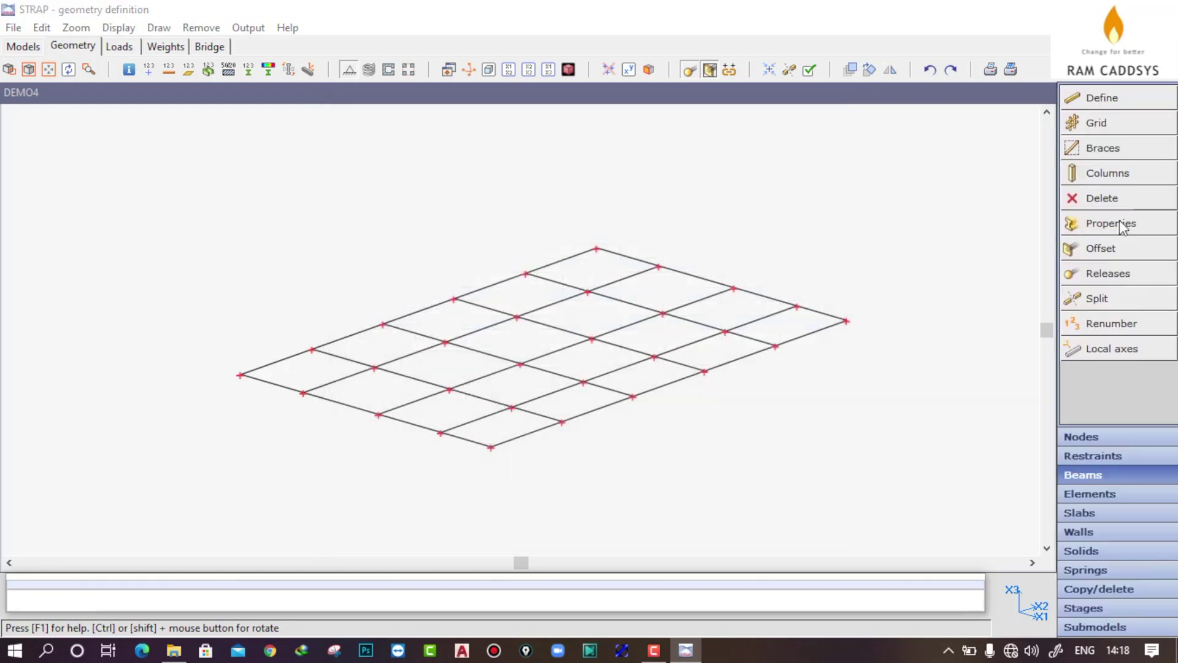
Step: Examine the beam grid as a rendered solid model and in wireframe isometric and X1-X2 plan views
left_click(570, 70)
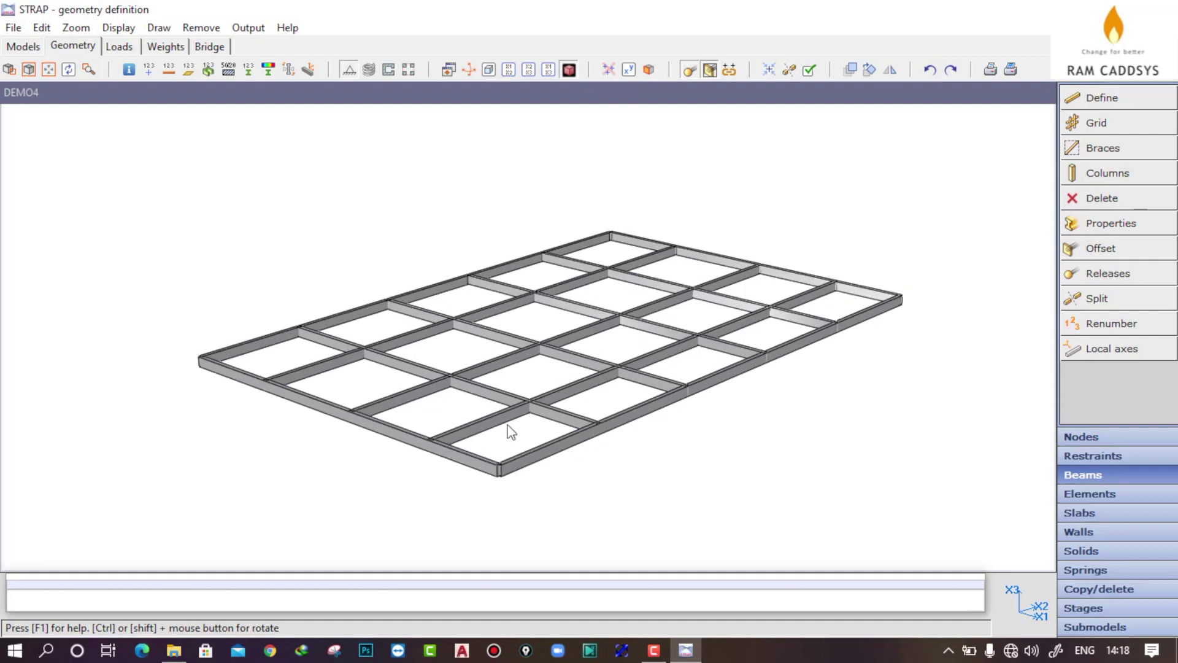
scroll(687, 369, "up", 1)
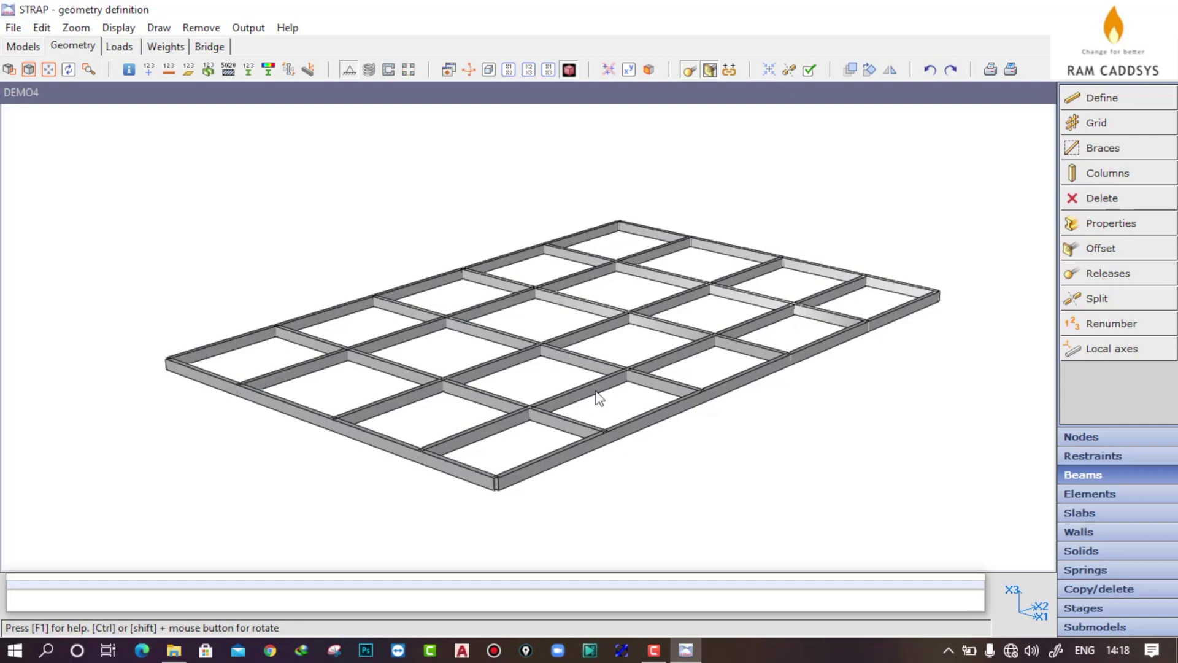
left_click(490, 69)
left_click(569, 69)
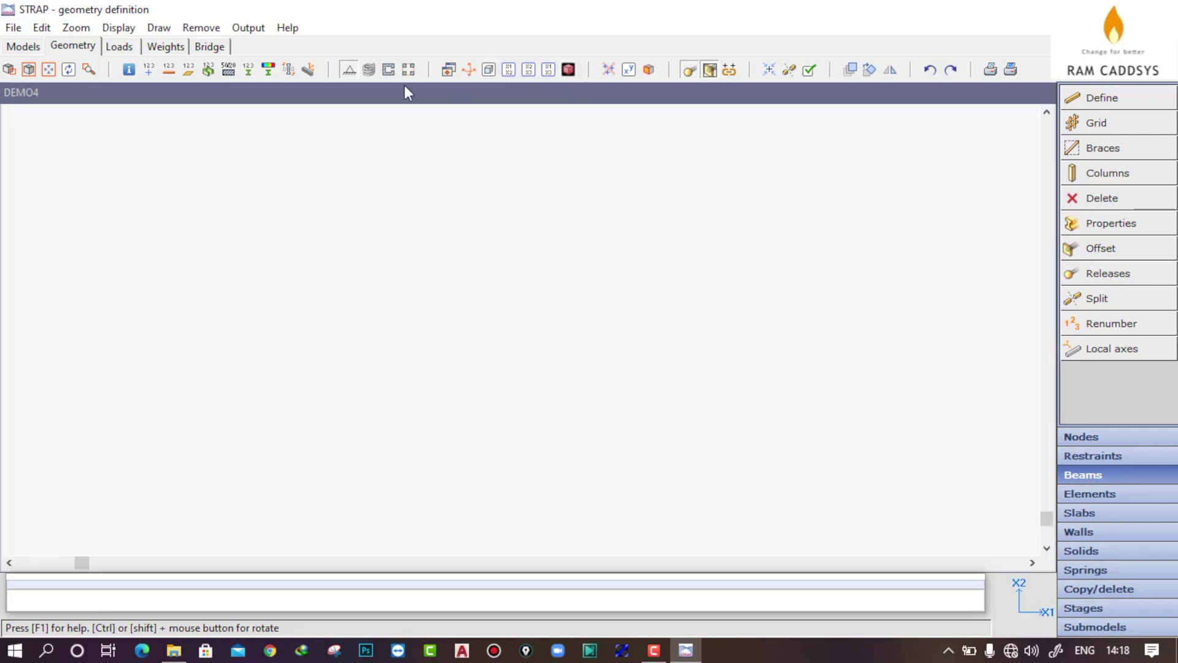
left_click(25, 72)
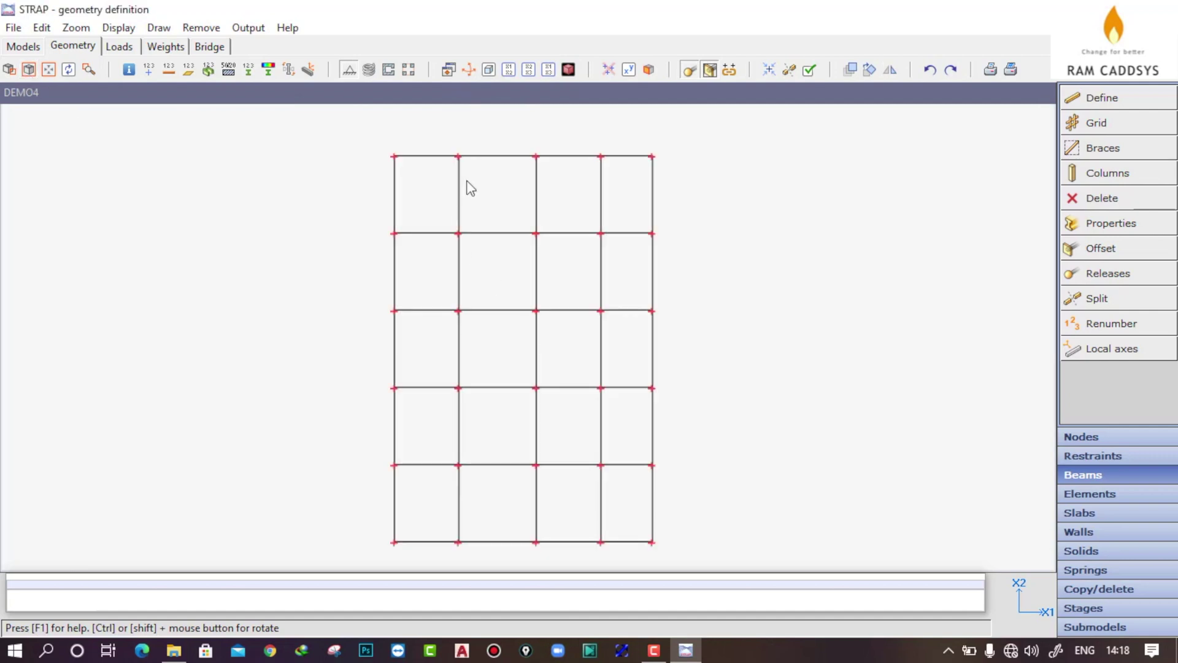
left_click(489, 69)
scroll(521, 329, "down", 5)
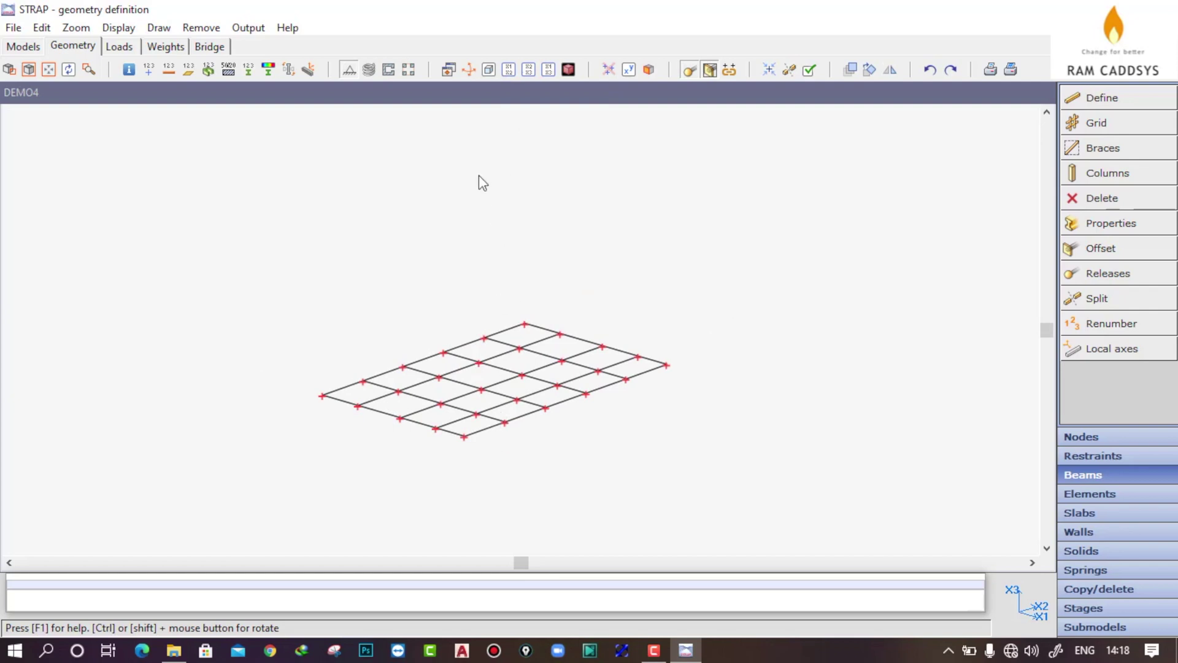
left_click(509, 71)
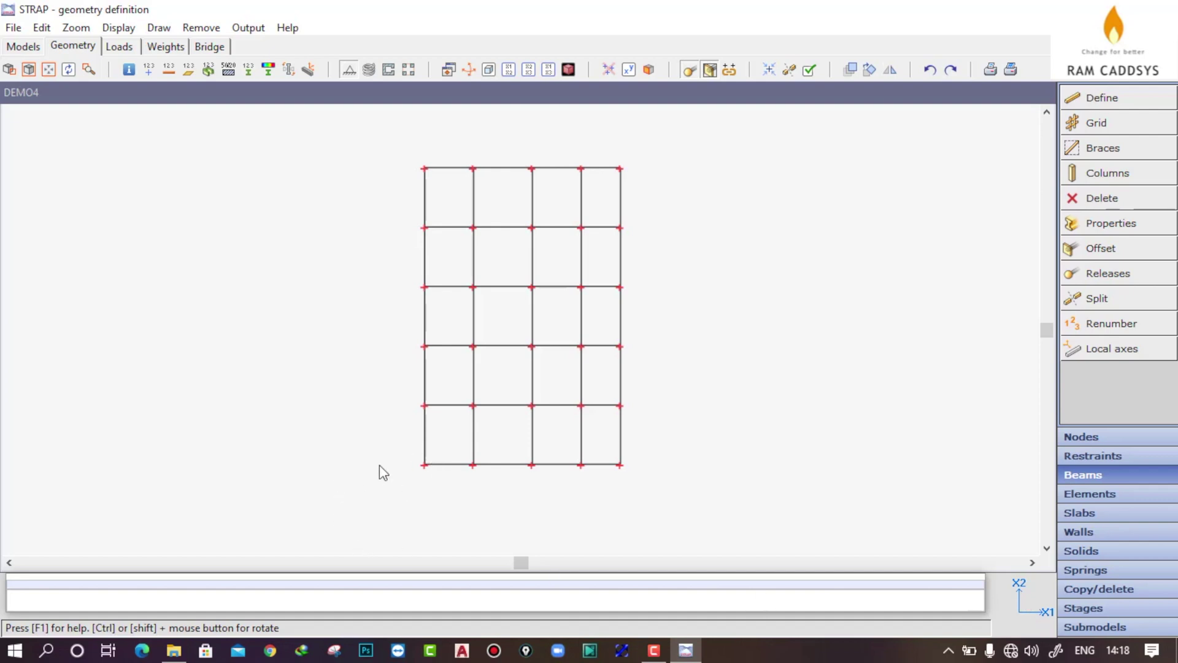
Step: Start copying part of the model with all nodes selected and the grid's lower-left corner node as reference
left_click(1121, 591)
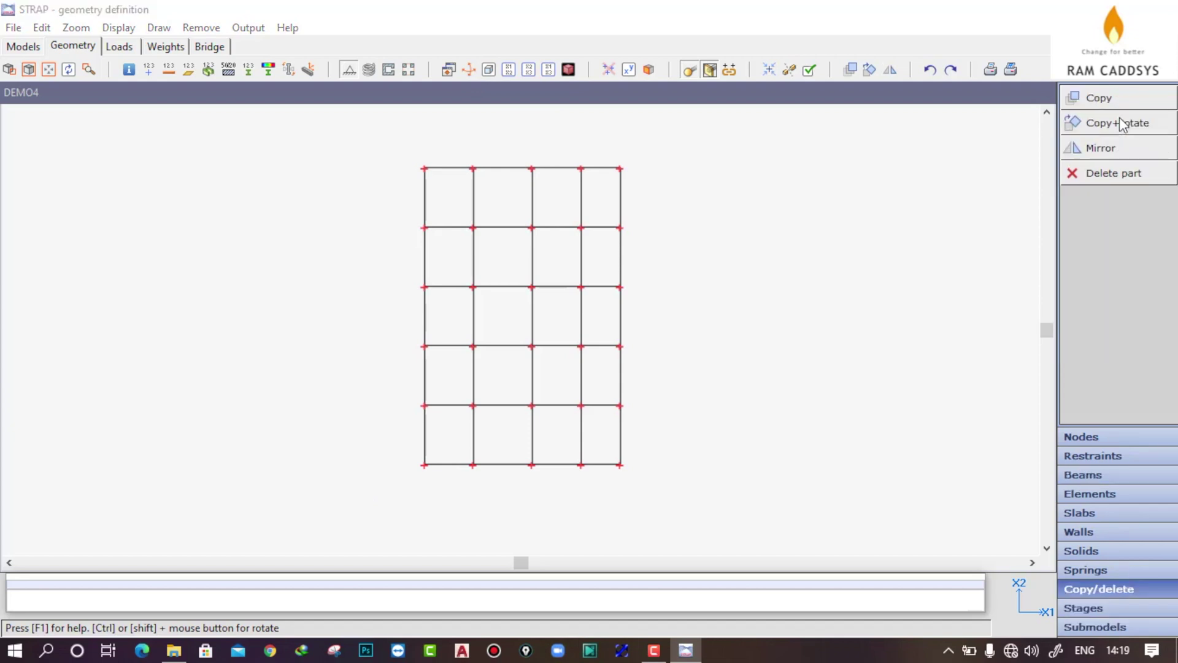
left_click(1123, 98)
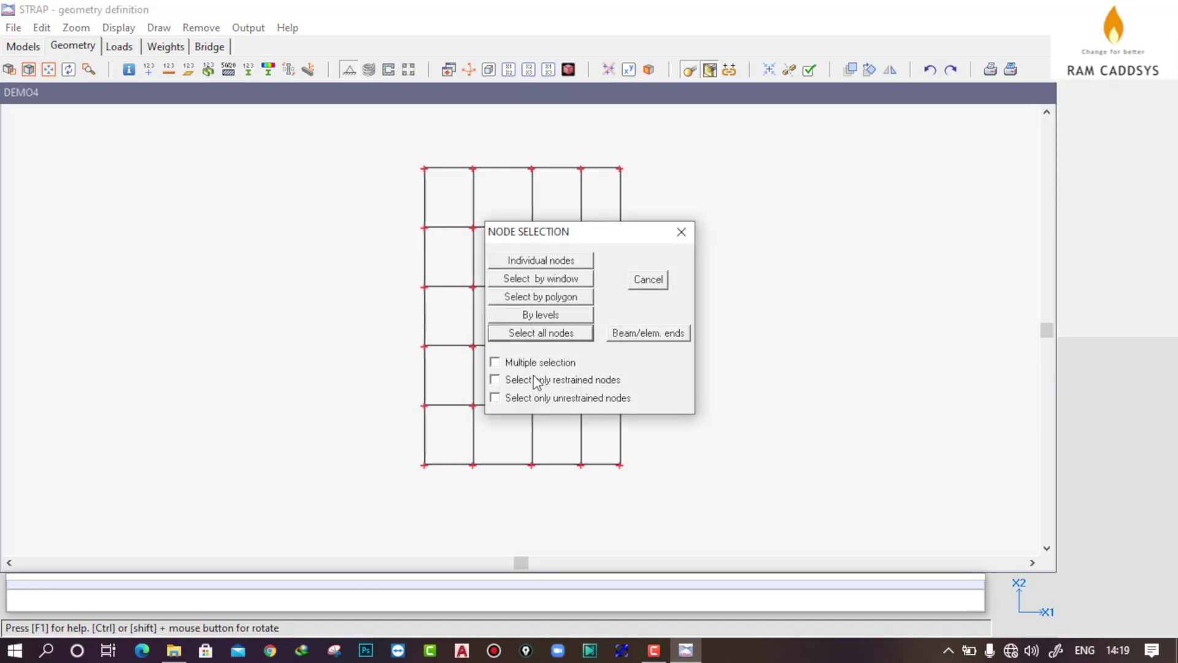
left_click(544, 335)
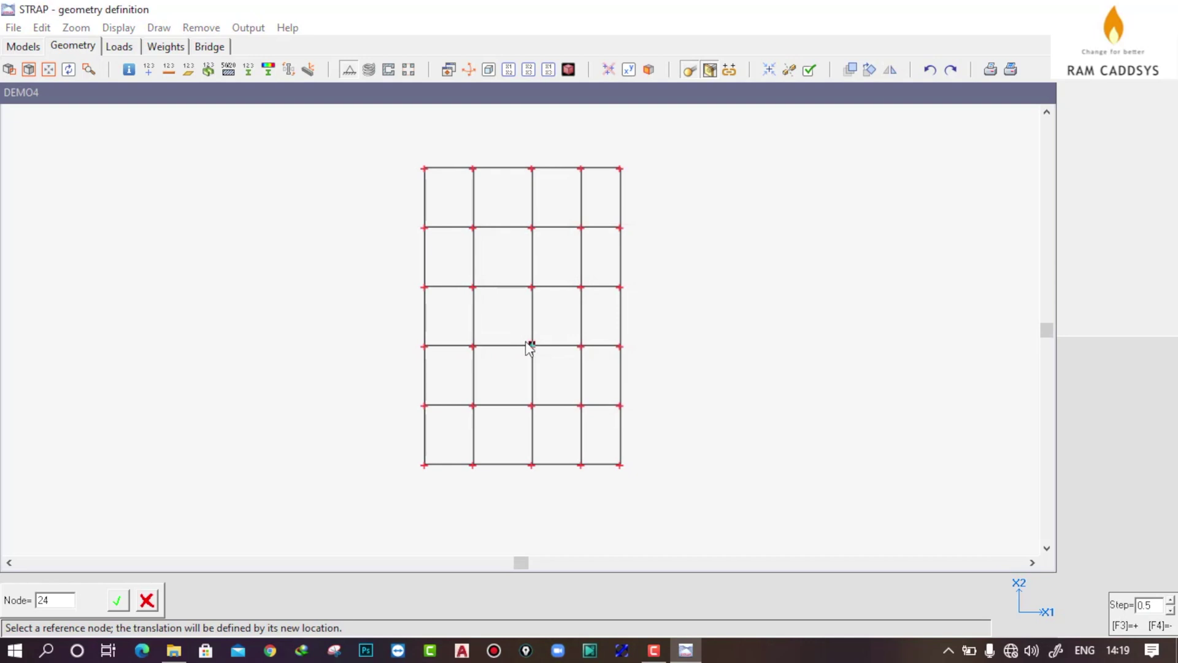
left_click(425, 466)
left_click(591, 339)
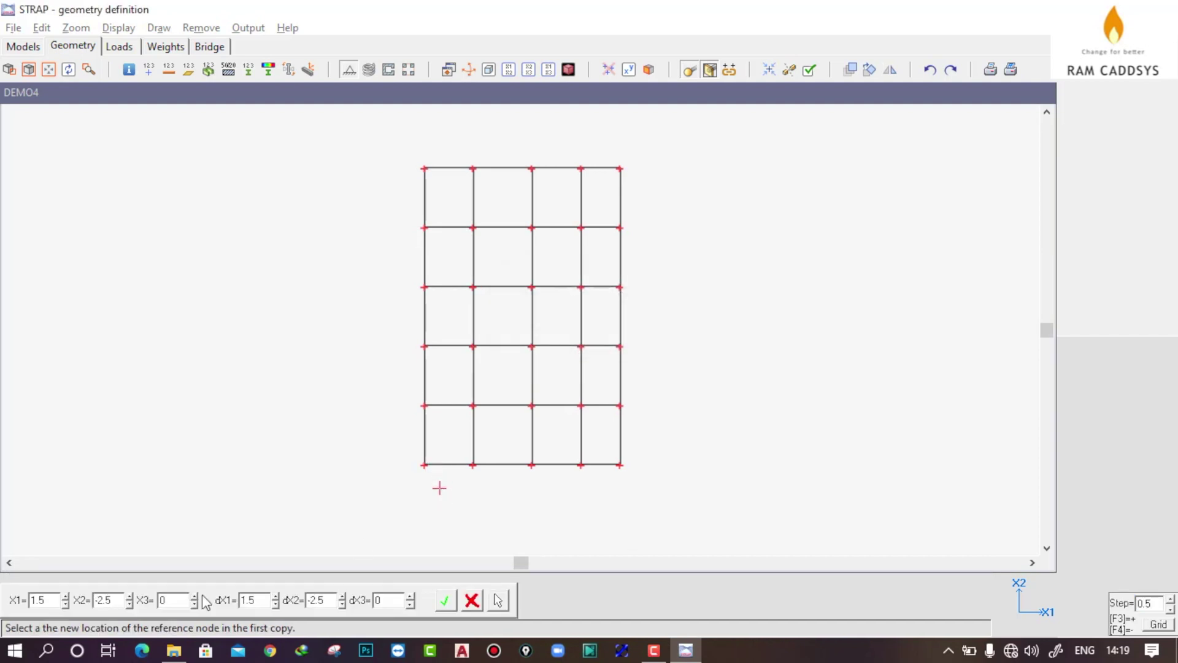
Step: Place the reference node's first copy at X1 = 0, X2 = 0 and X3 = 3
left_click_drag(49, 604, 24, 600)
type("0")
left_click_drag(119, 603, 86, 601)
type("0")
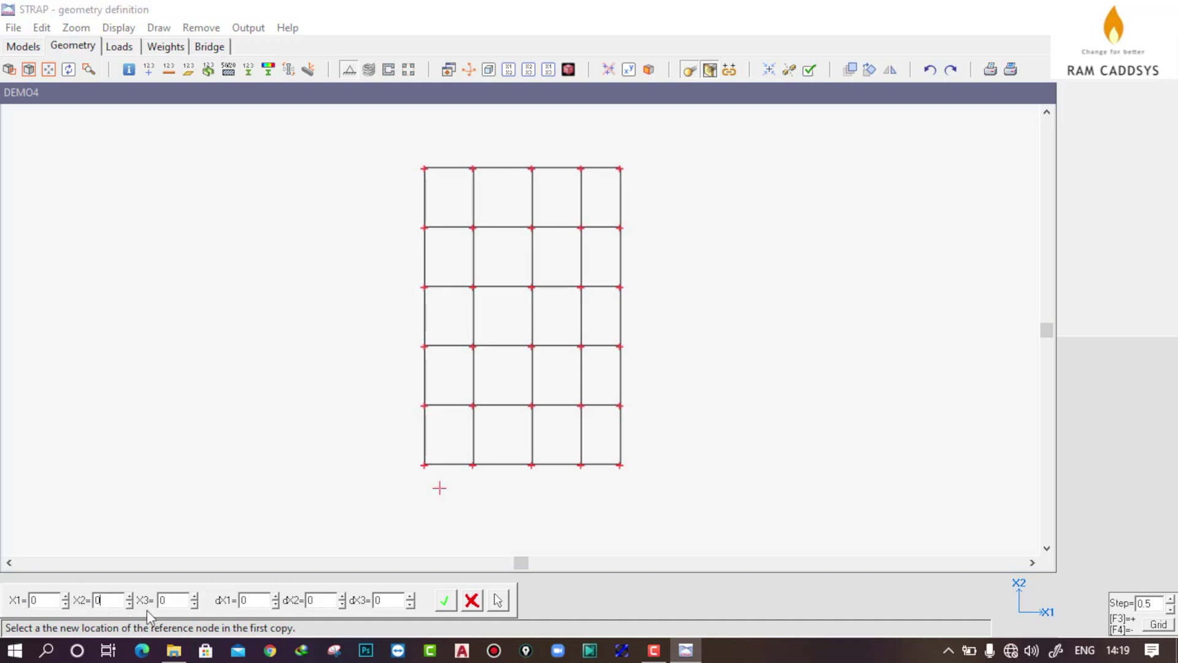
left_click_drag(182, 604, 158, 601)
type("3")
left_click(444, 602)
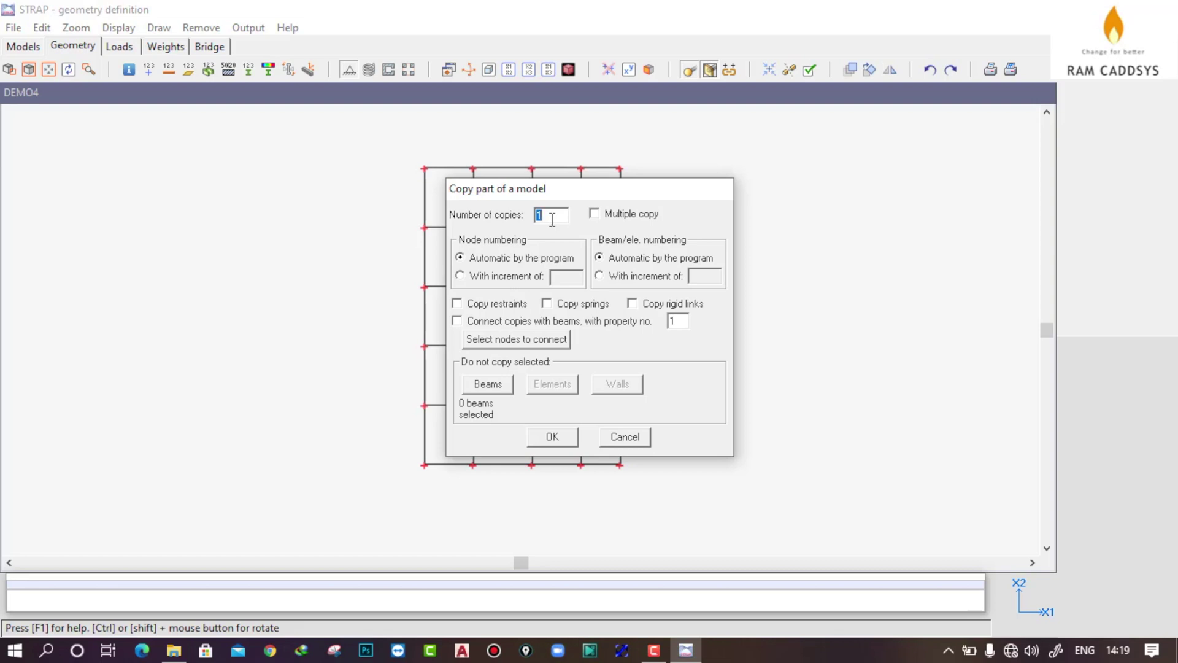
Step: Make four copies of the floor grid, connect them with beams as columns, and display the frame in the isometric view
left_click(457, 321)
double_click(681, 321)
left_click(550, 437)
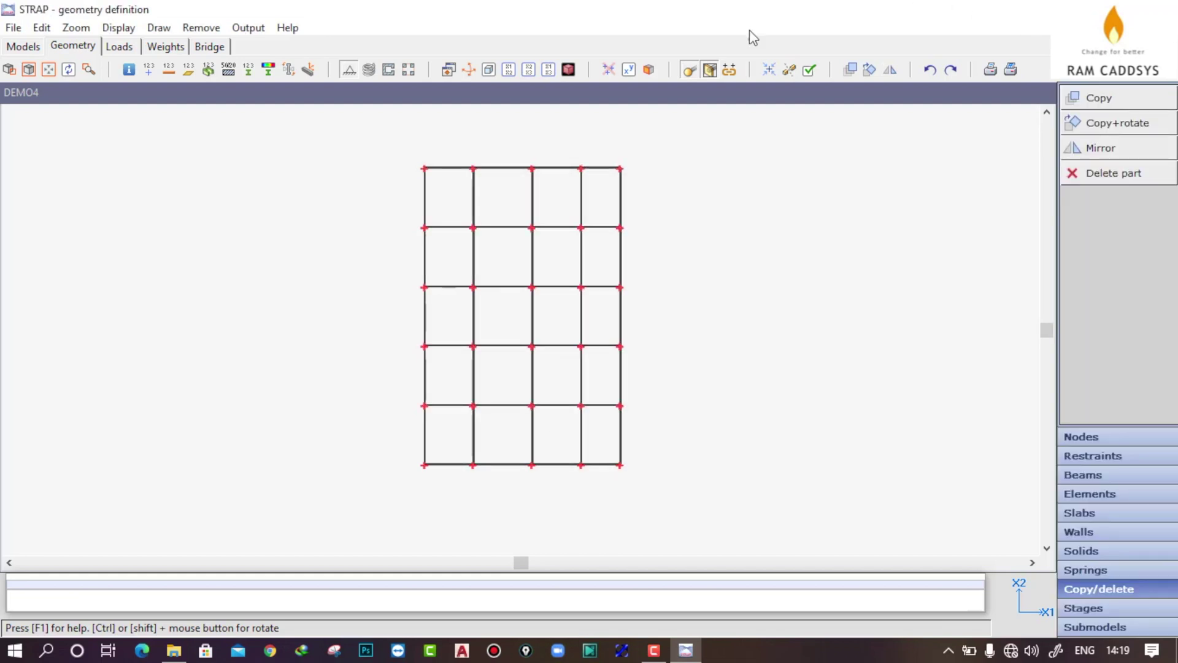
left_click(489, 72)
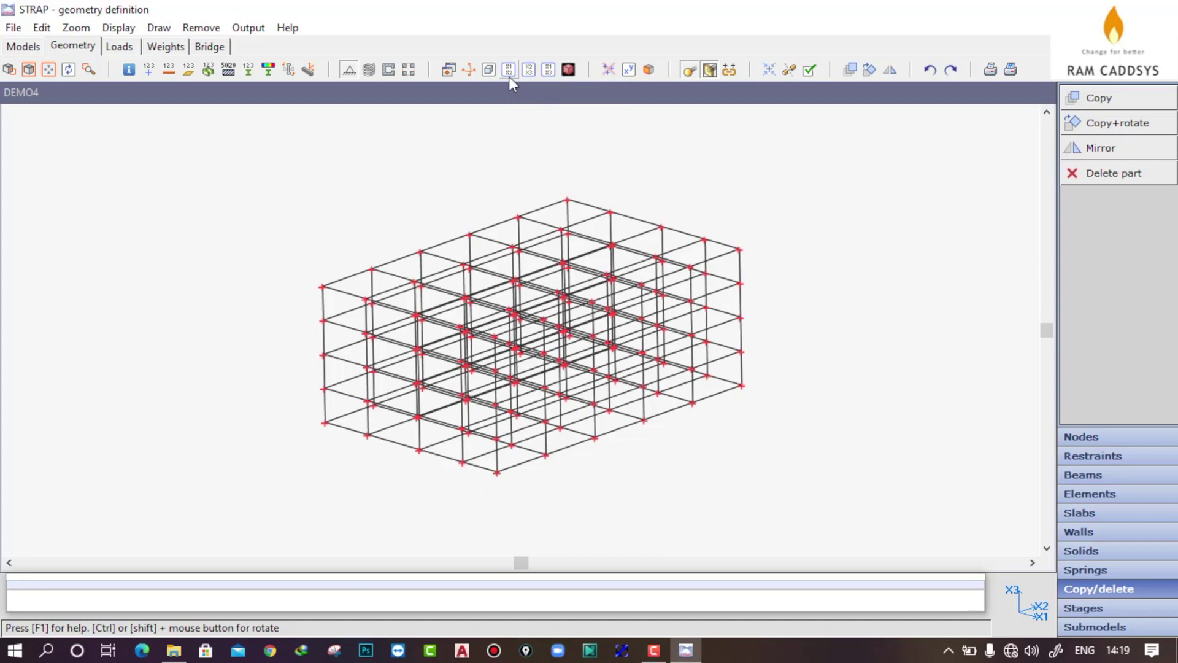
Step: Delete all base-level beams with a rectangular window in the X2-X3 elevation, keeping their unconnected end nodes
left_click(529, 70)
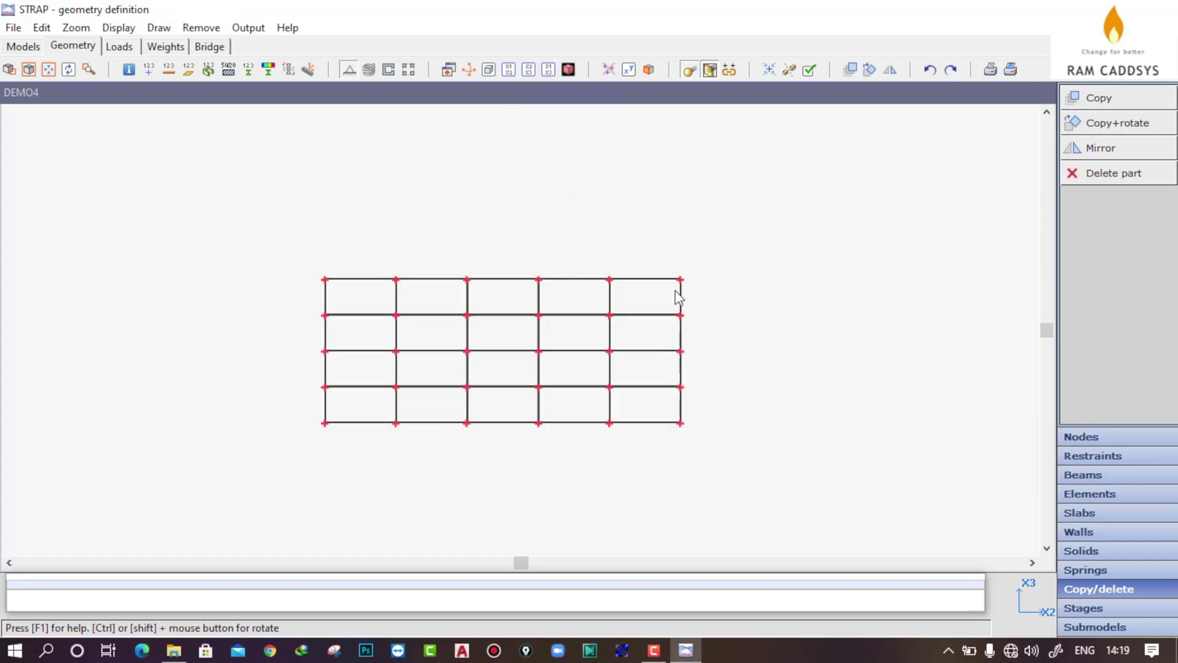
left_click(1085, 476)
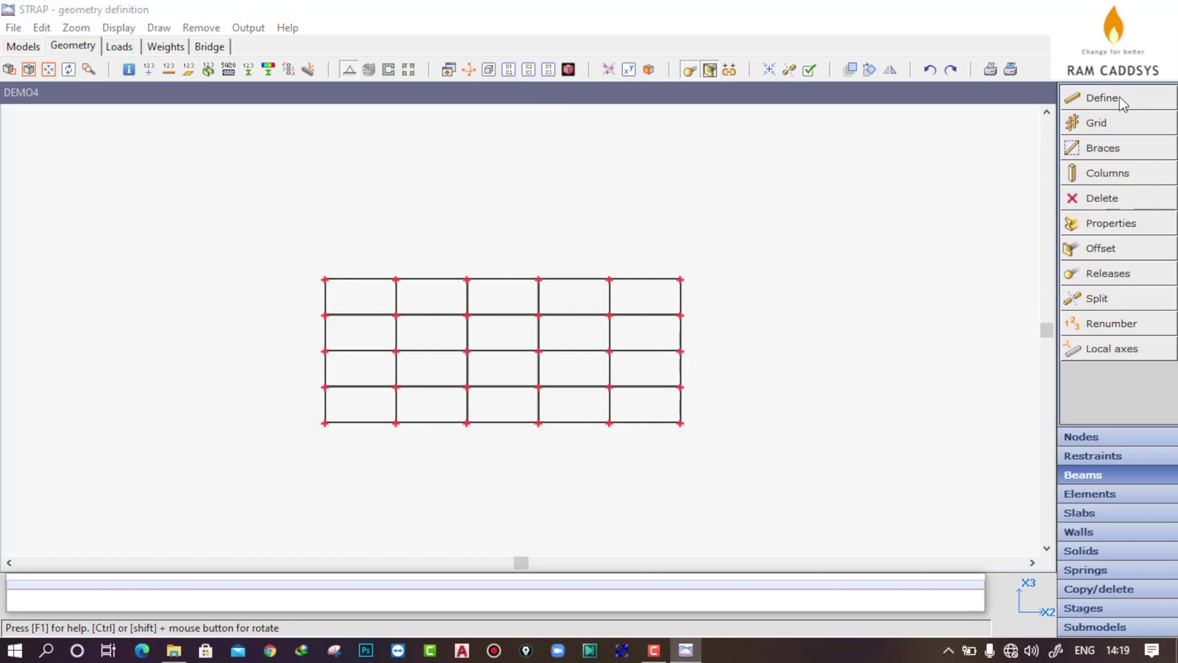
left_click(1096, 199)
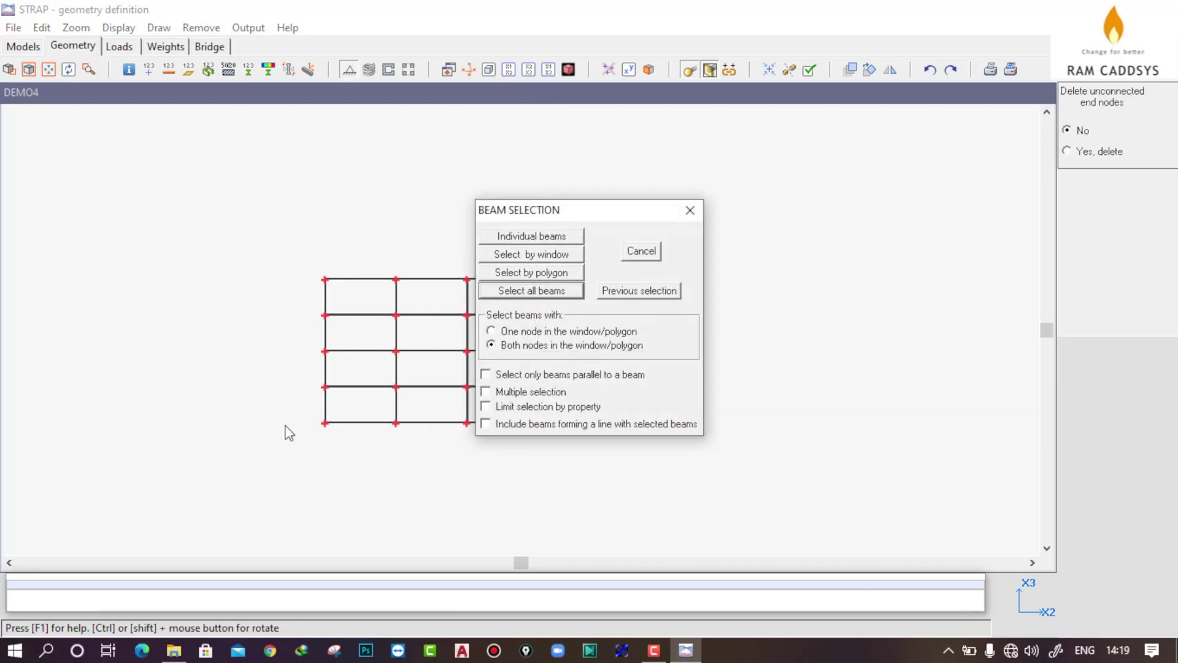
left_click(522, 254)
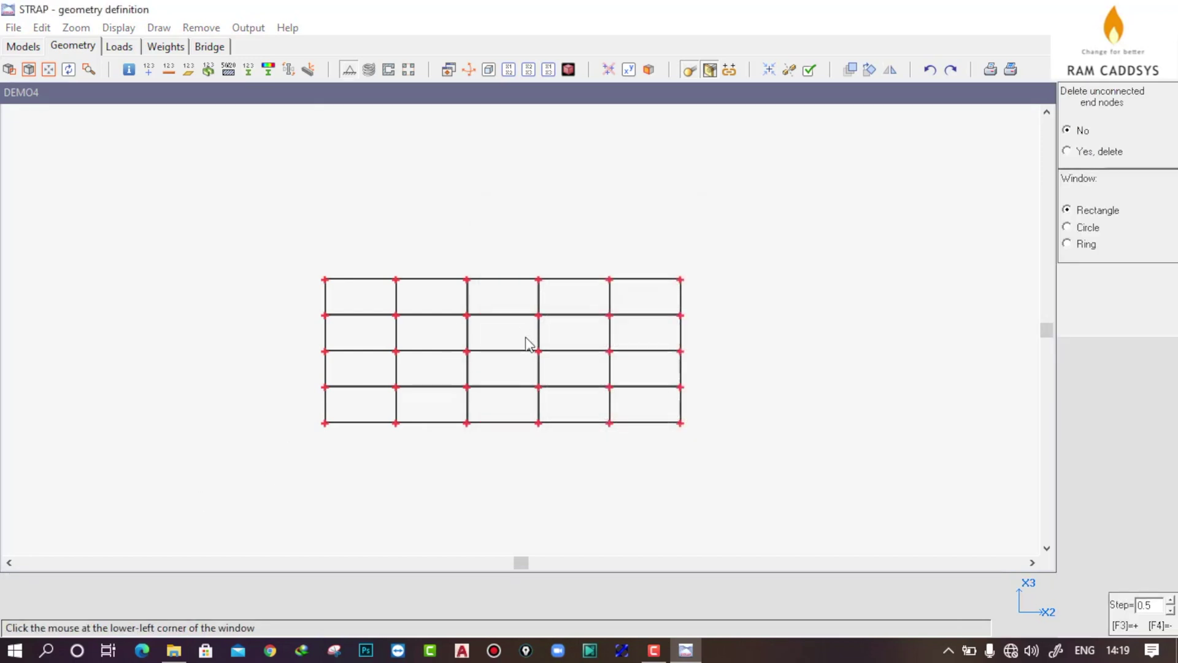
left_click(290, 414)
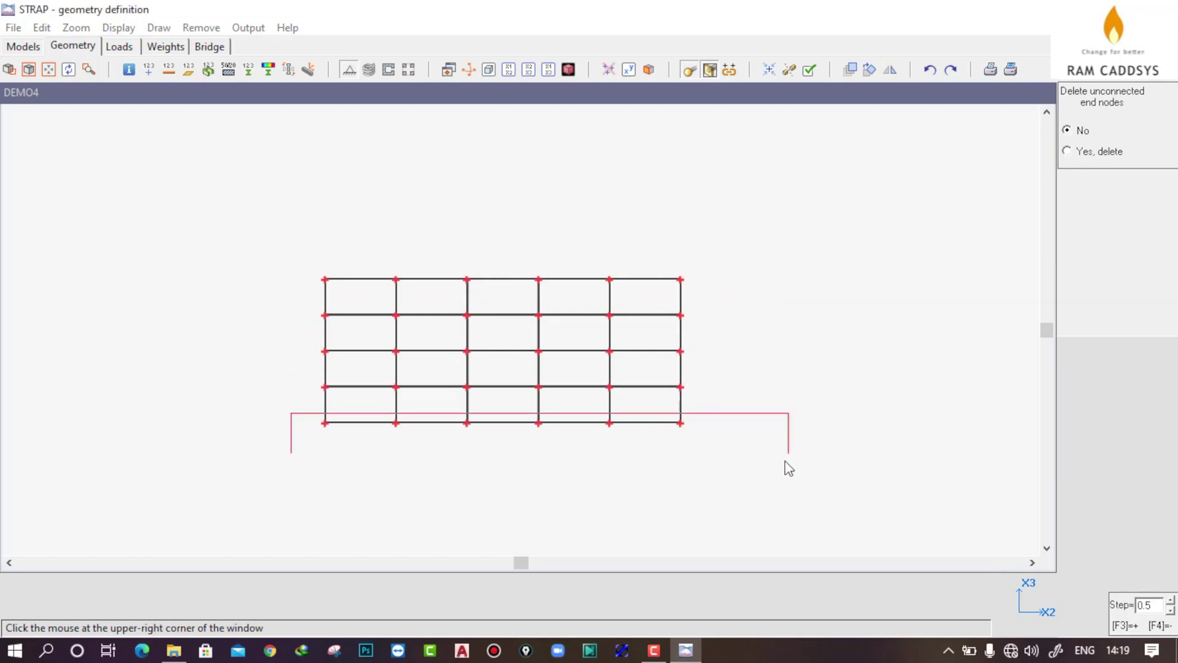
left_click(739, 486)
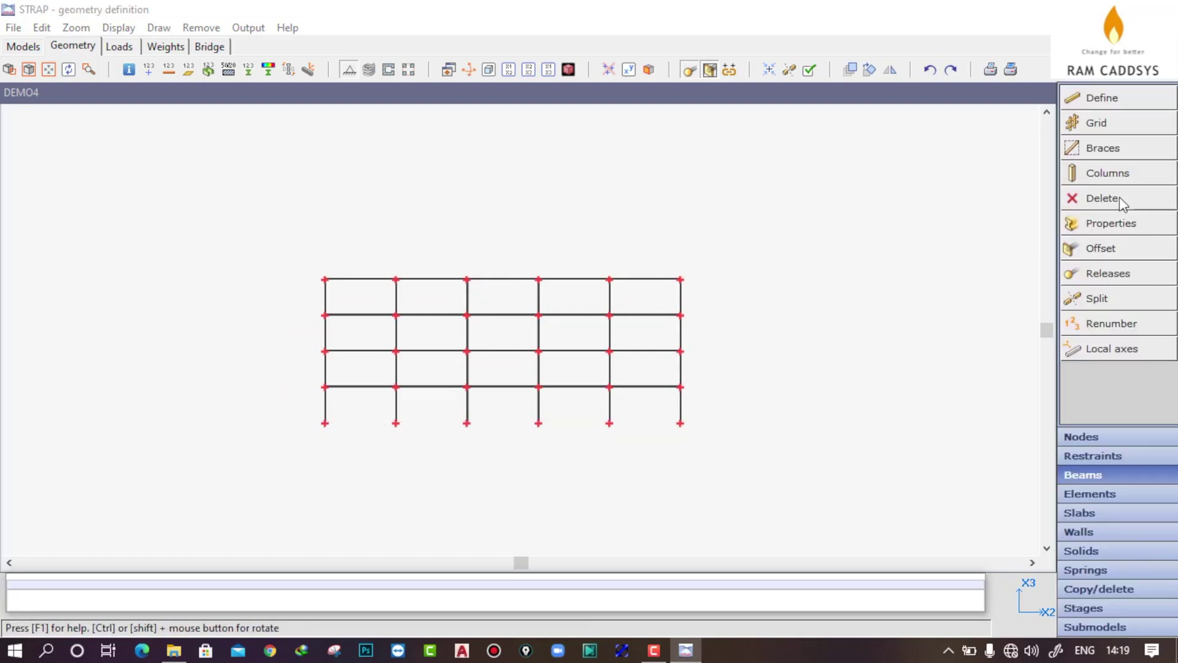
Step: Inspect the multi-storey frame in the isometric view as a rendered solid model
left_click(488, 70)
middle_click_drag(626, 244, 557, 190)
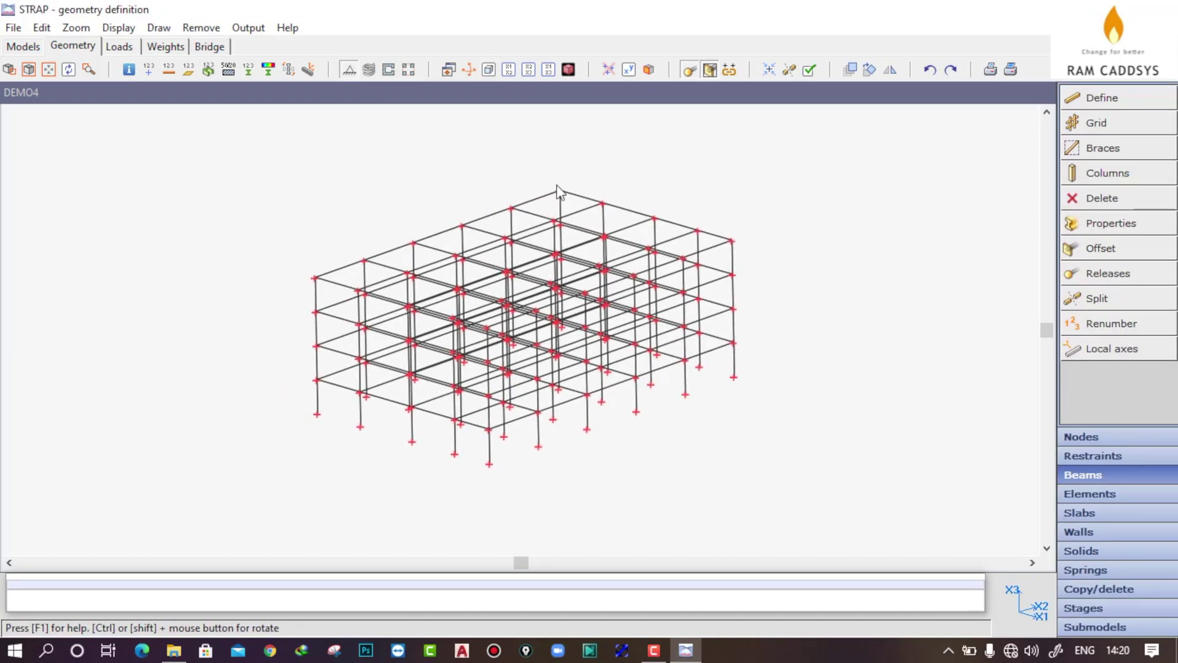
left_click(570, 70)
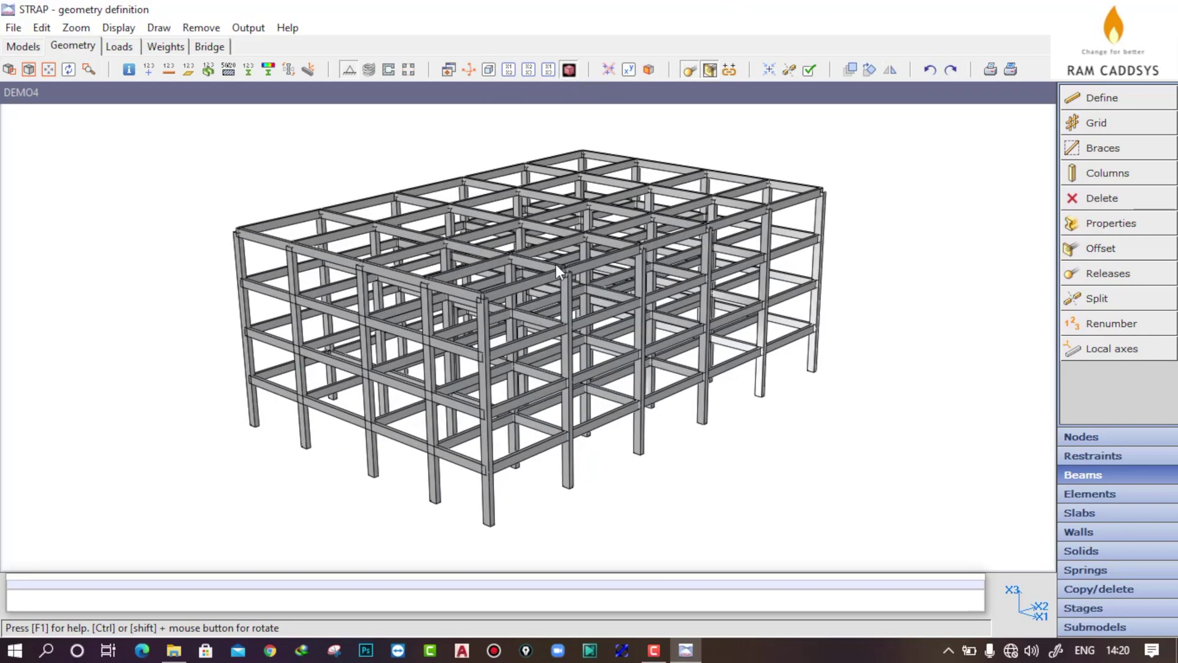